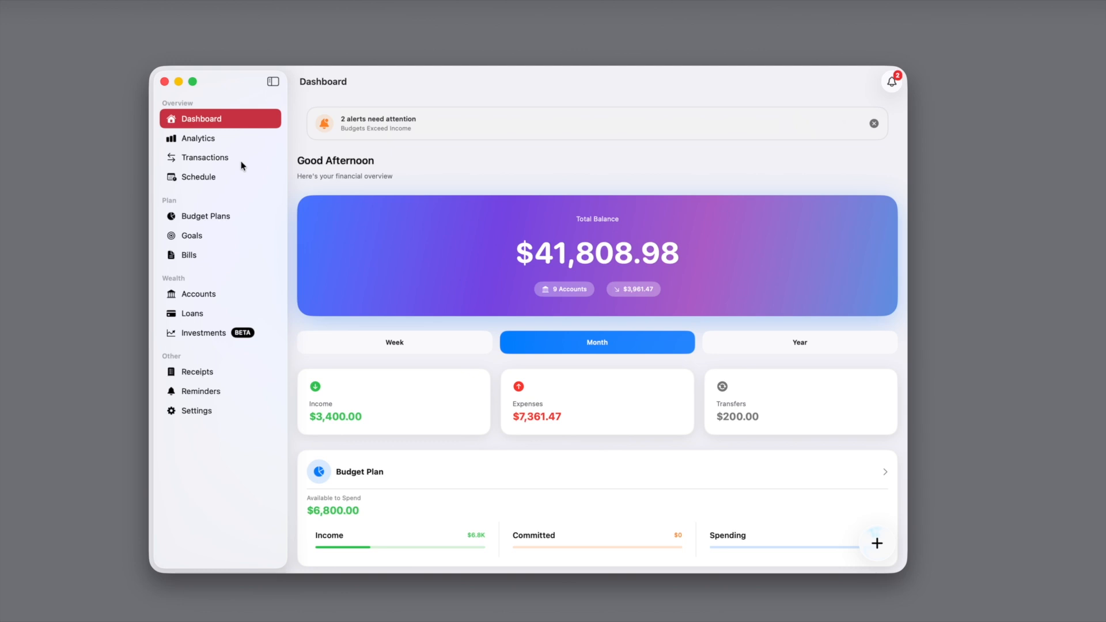
Open the Transactions section and browse the list of 2026 transactions
click(242, 166)
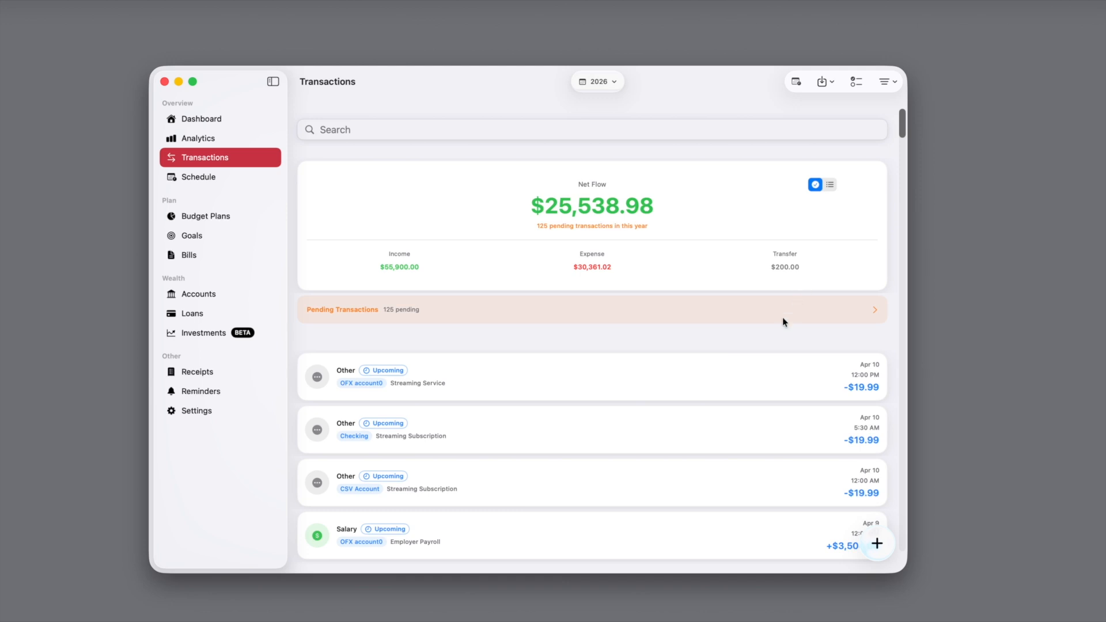
scroll(719, 375, down, 10)
scroll(721, 376, down, 5)
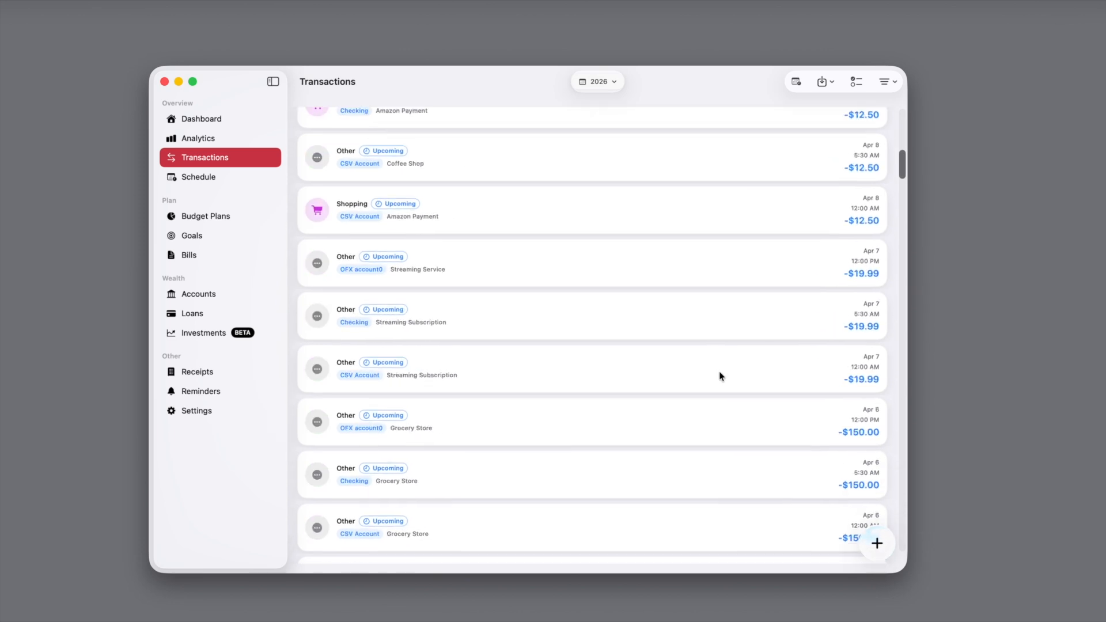
scroll(721, 376, up, 7)
scroll(719, 375, up, 6)
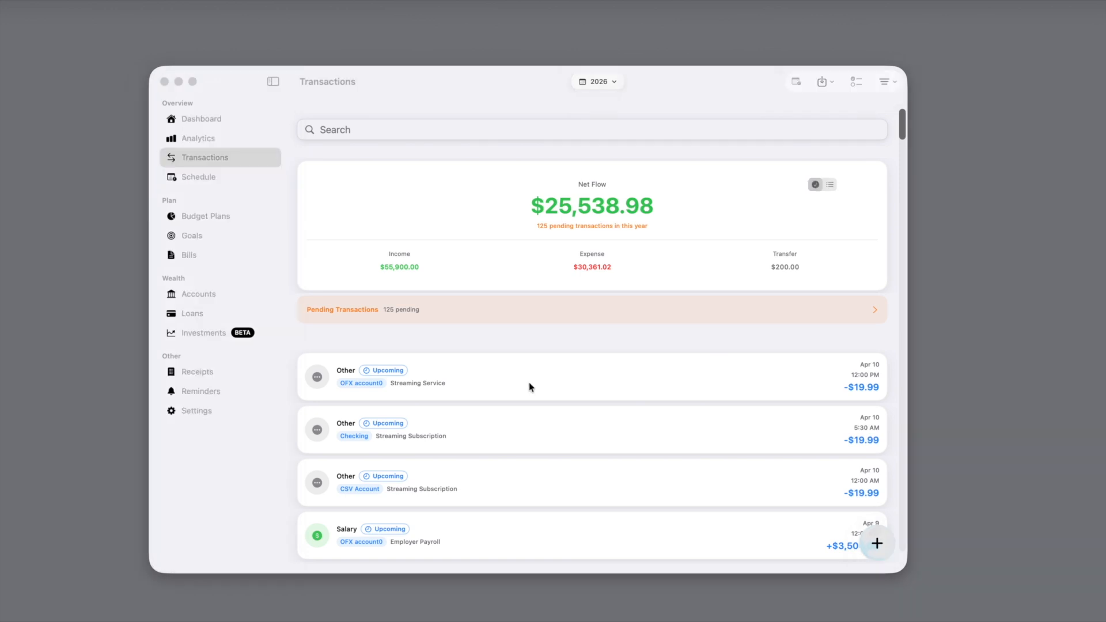
Review the details of the Apr 10 Streaming Service transaction on OFX account0, and return to the transaction list
click(529, 387)
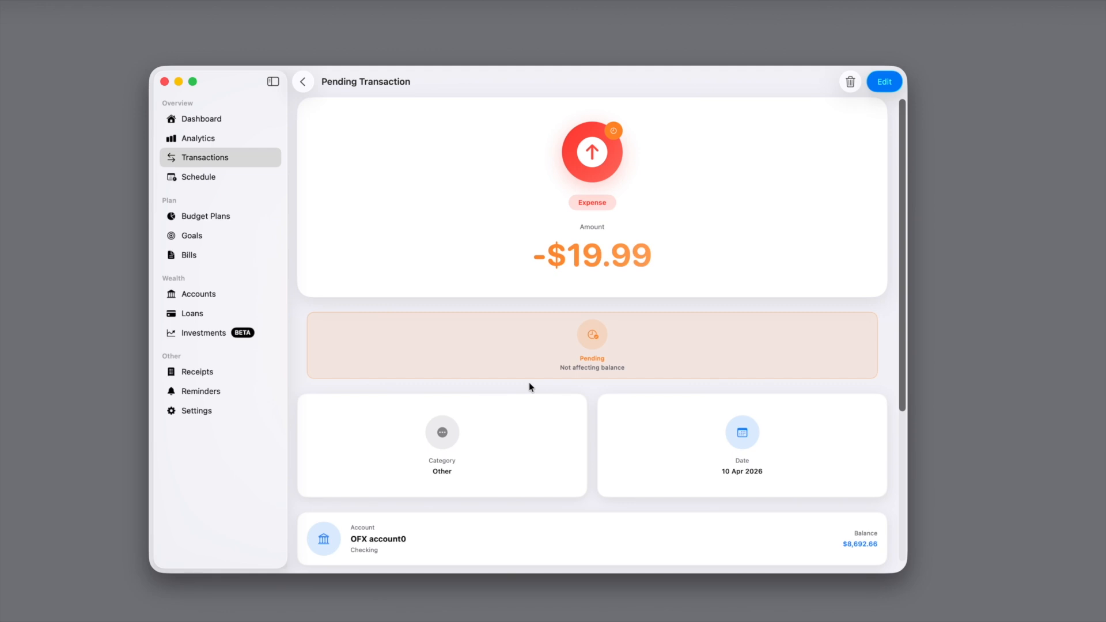
scroll(530, 386, down, 10)
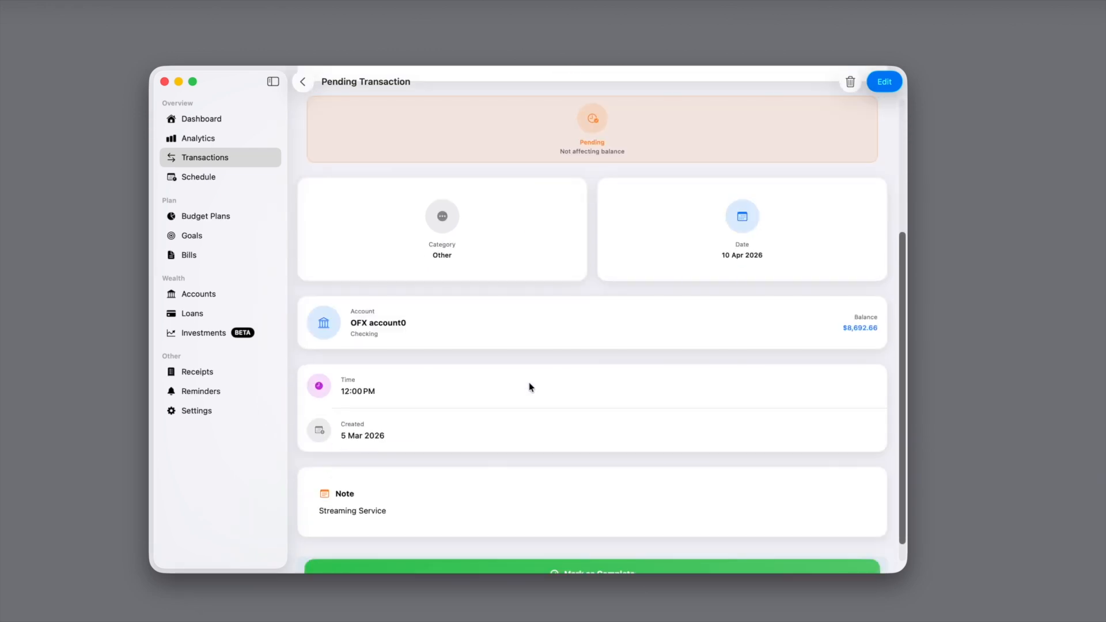
scroll(529, 382, up, 5)
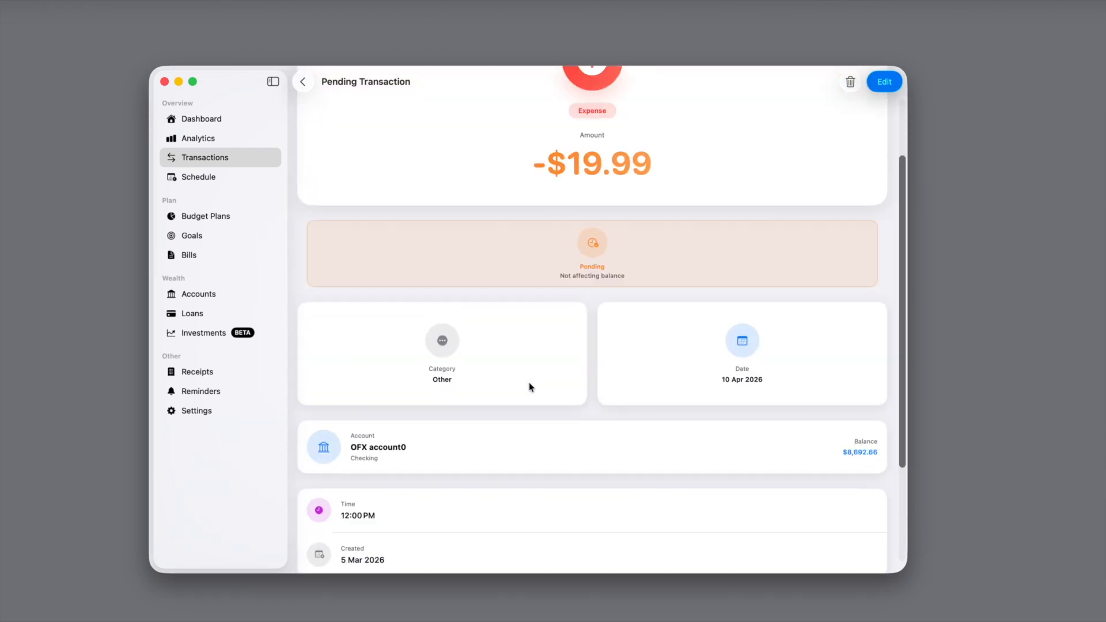
click(303, 83)
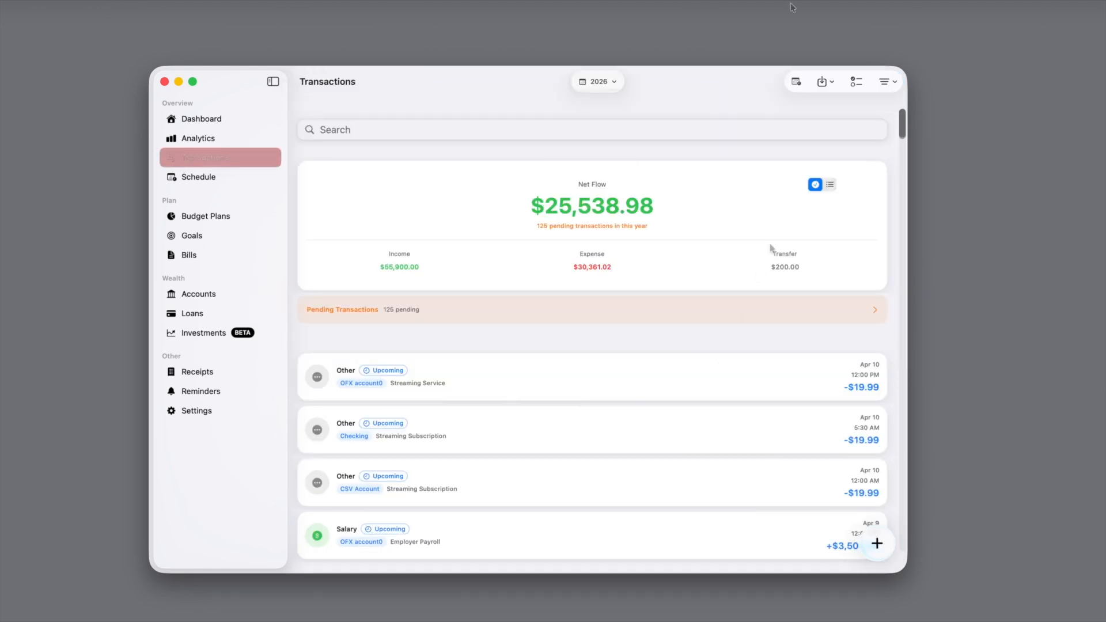
Compare the Net Flow summary with and without pending transactions, ending on the view that excludes them
click(830, 186)
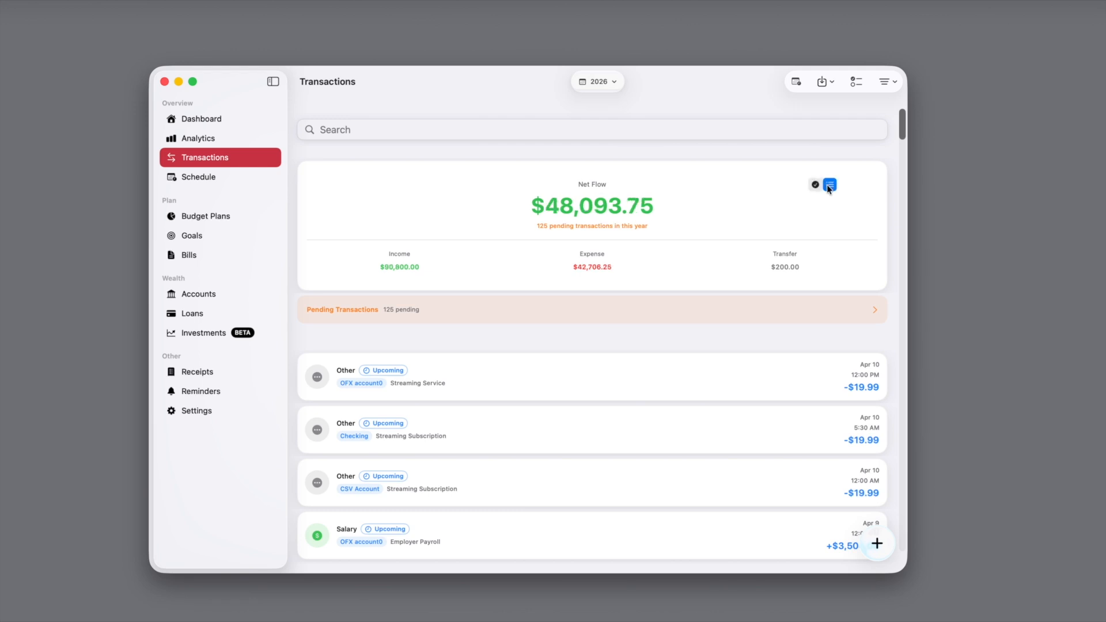
click(818, 188)
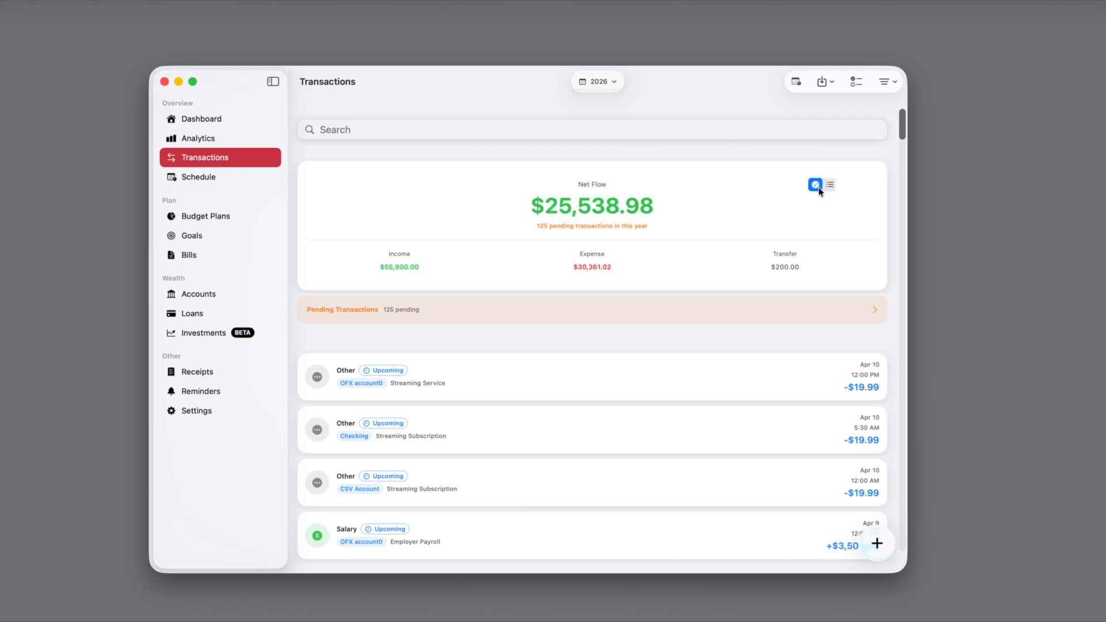
click(828, 185)
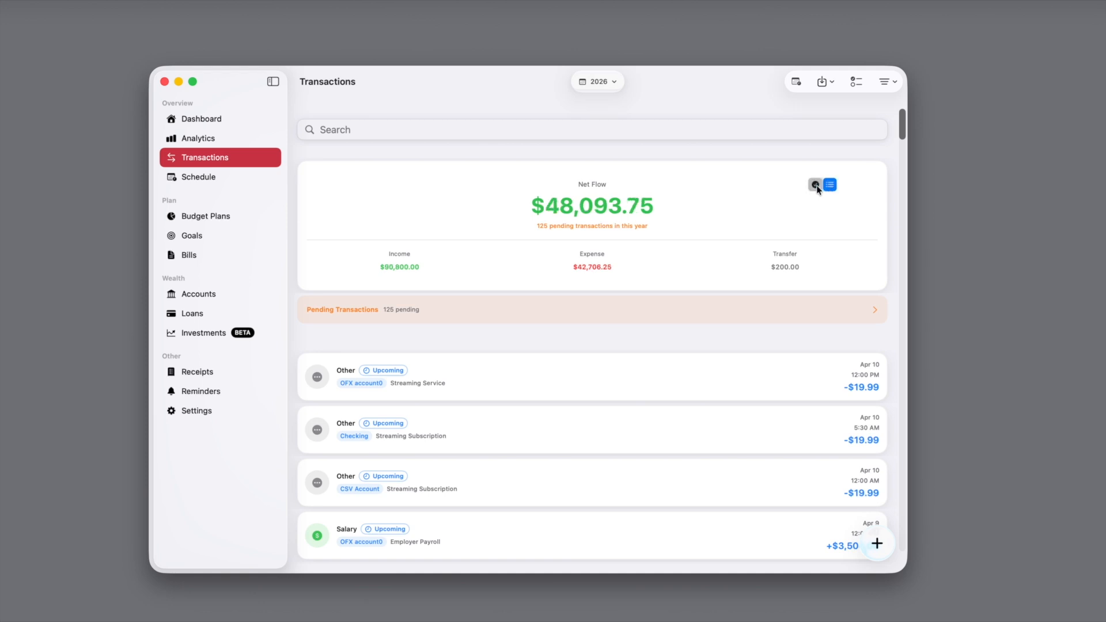
click(817, 187)
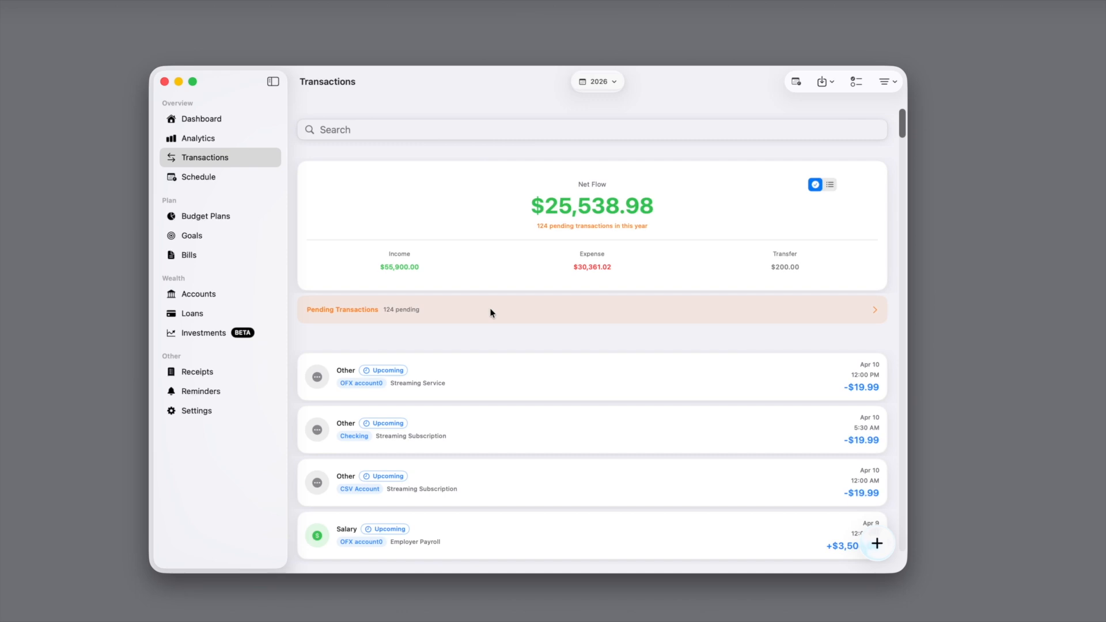
Check the pending transactions, and review the schedule's upcoming and recurring entries before closing it
click(490, 313)
click(797, 88)
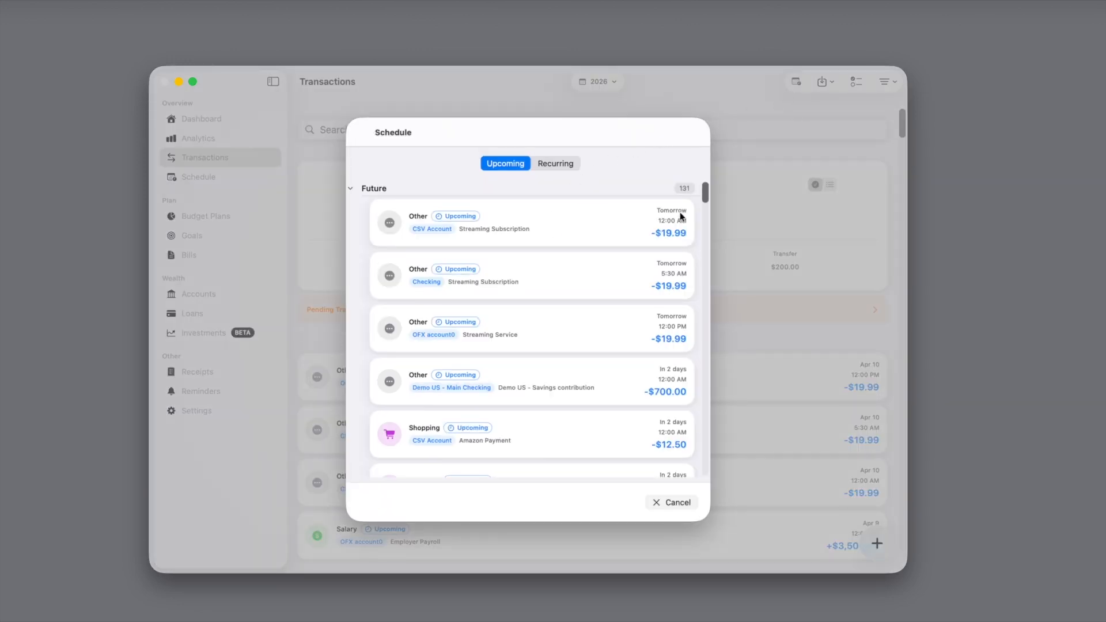
click(564, 167)
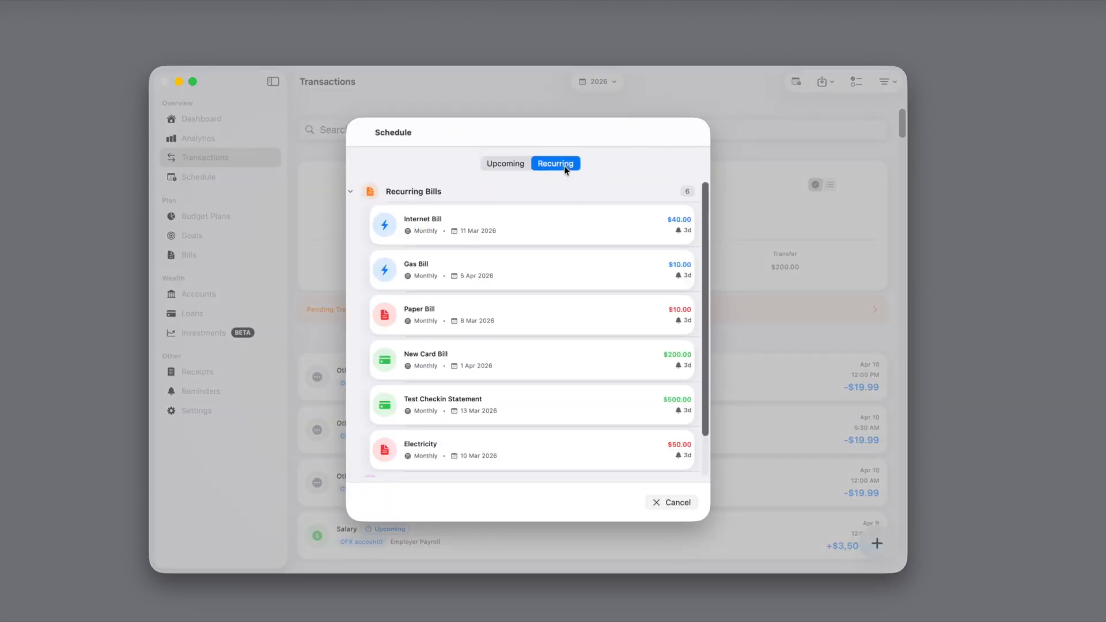
click(515, 167)
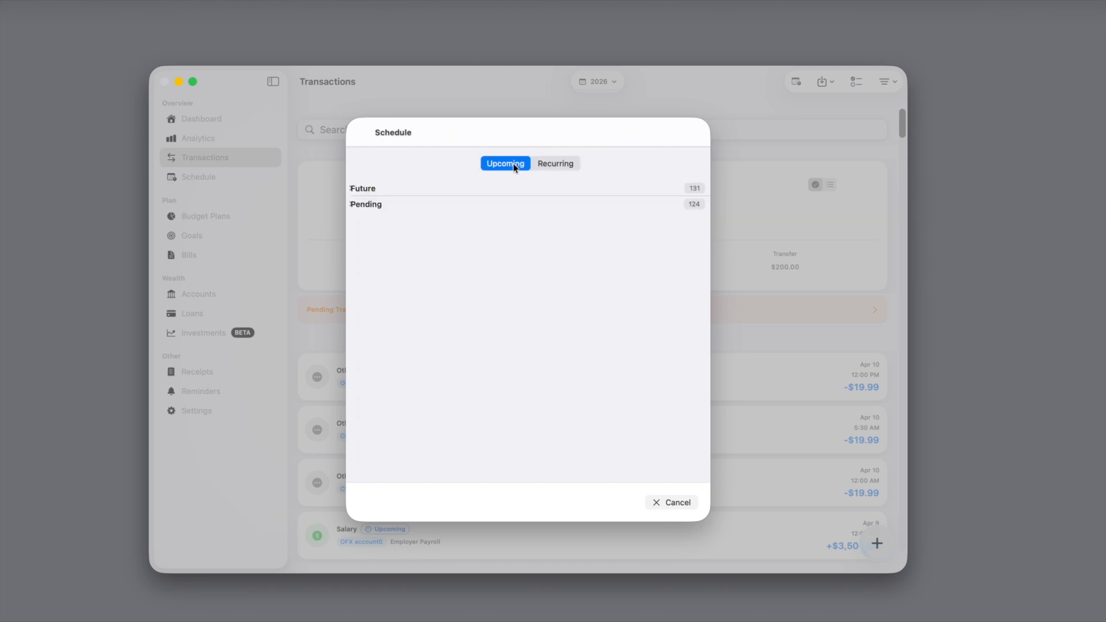
click(547, 166)
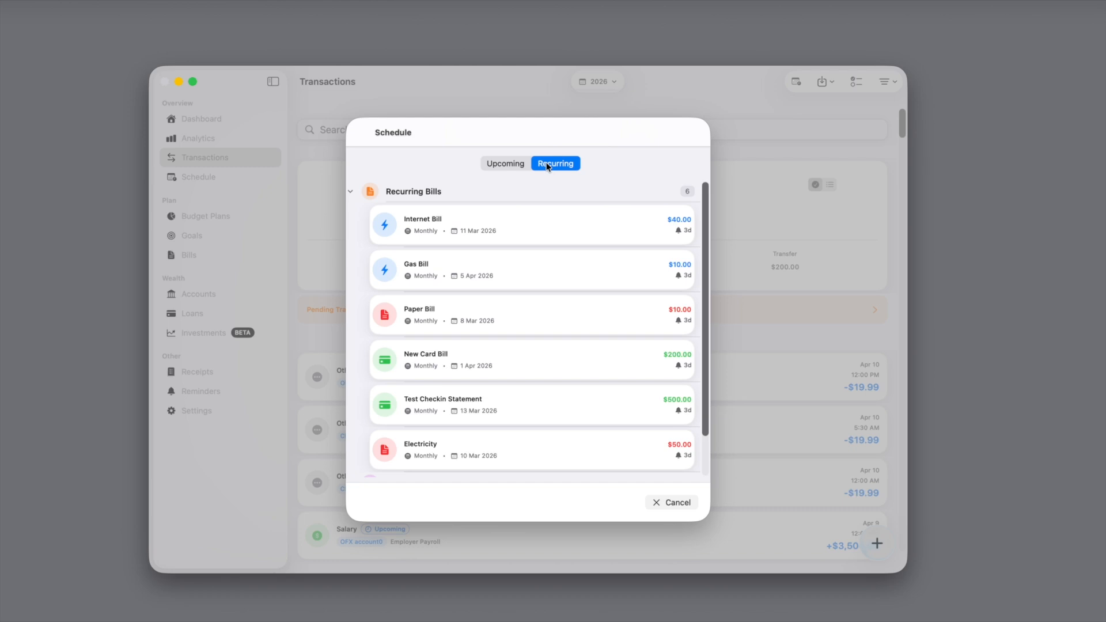
click(682, 502)
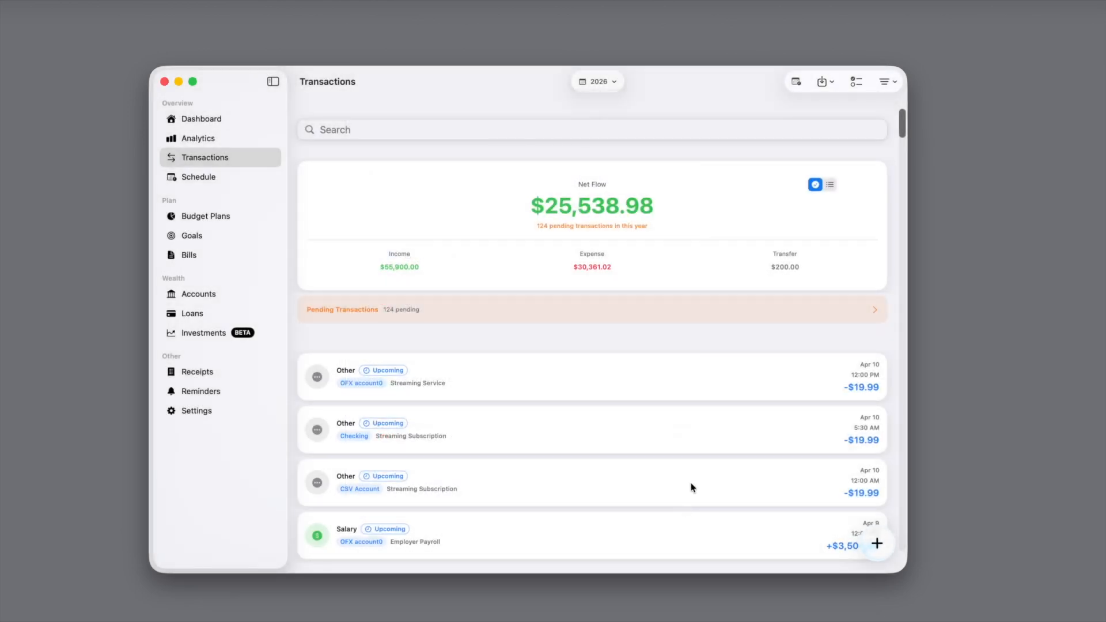
View the Import Transactions dialog with its supported file formats, and close it without importing
click(829, 83)
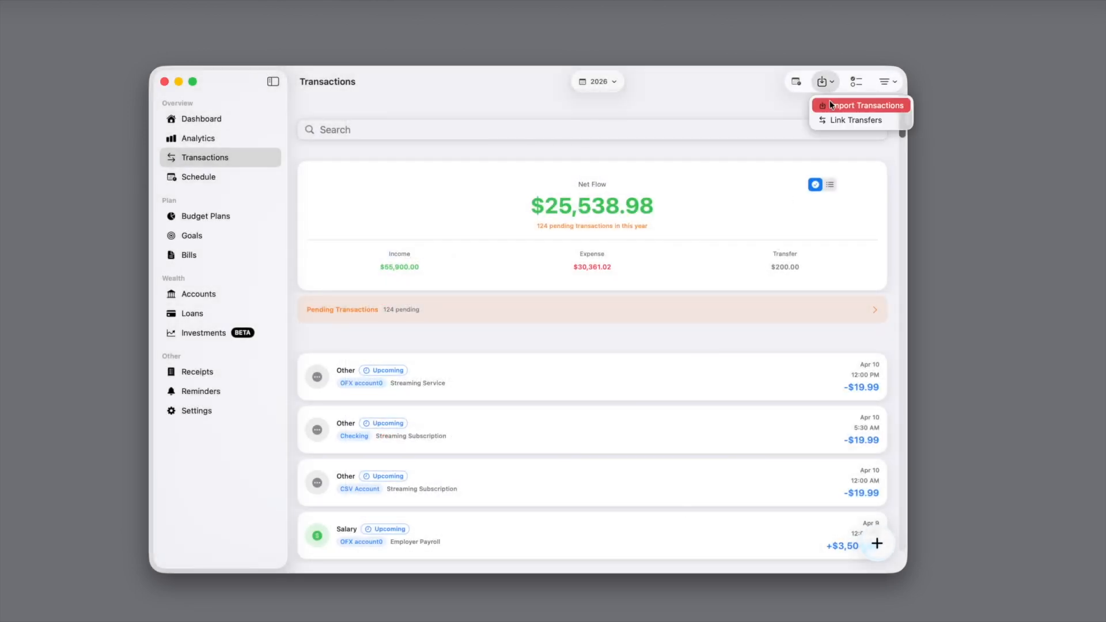
click(831, 105)
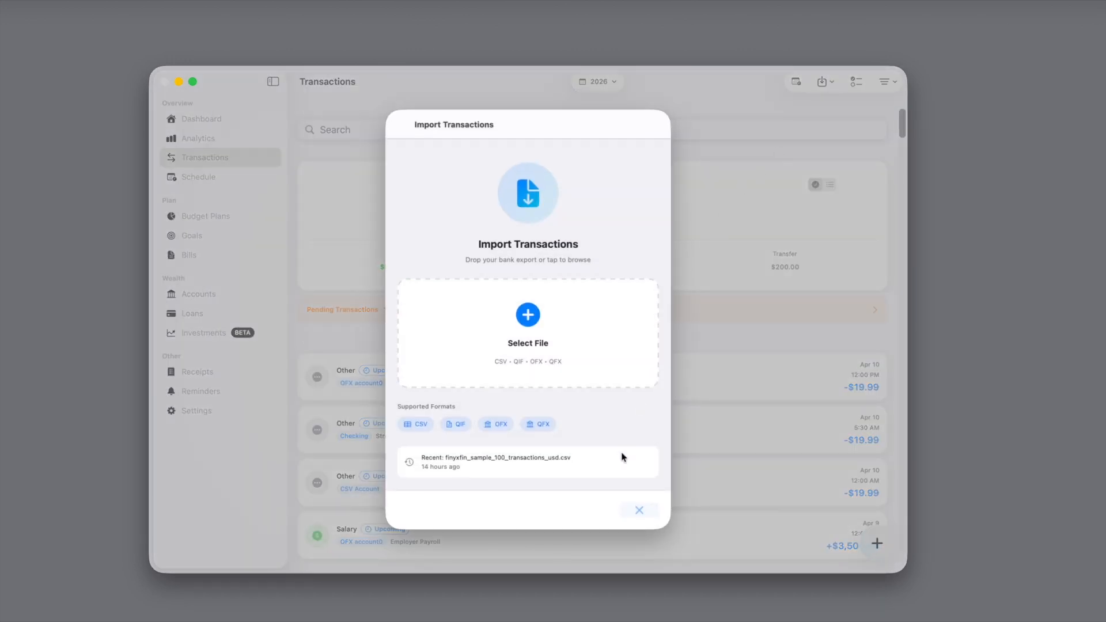
click(637, 510)
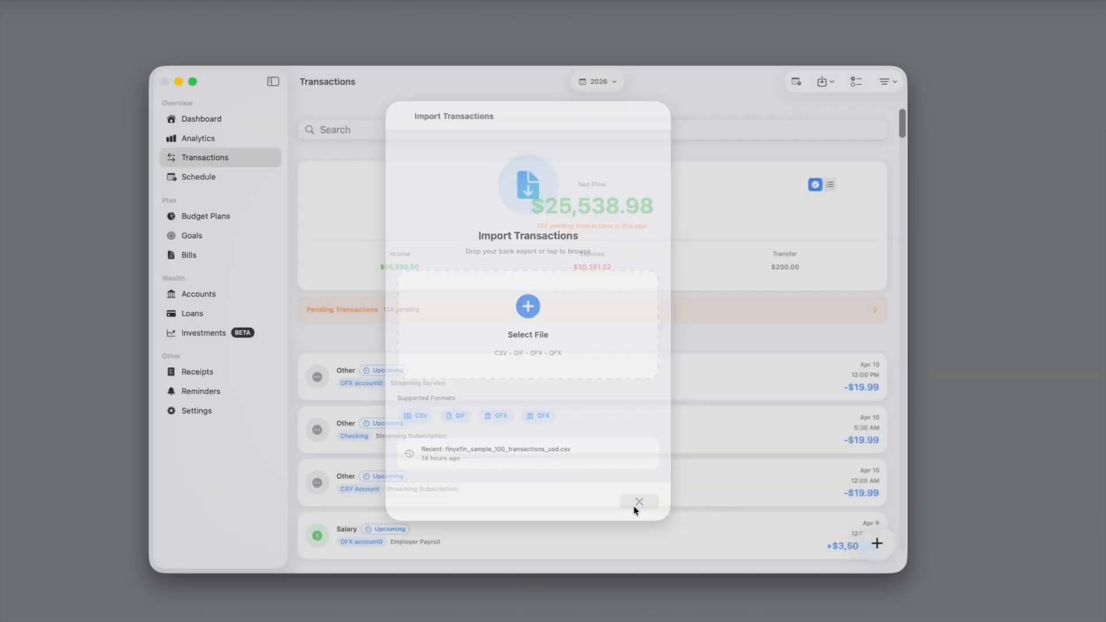
Select all transactions to review the available bulk edit actions, and leave selection mode without applying any
click(857, 82)
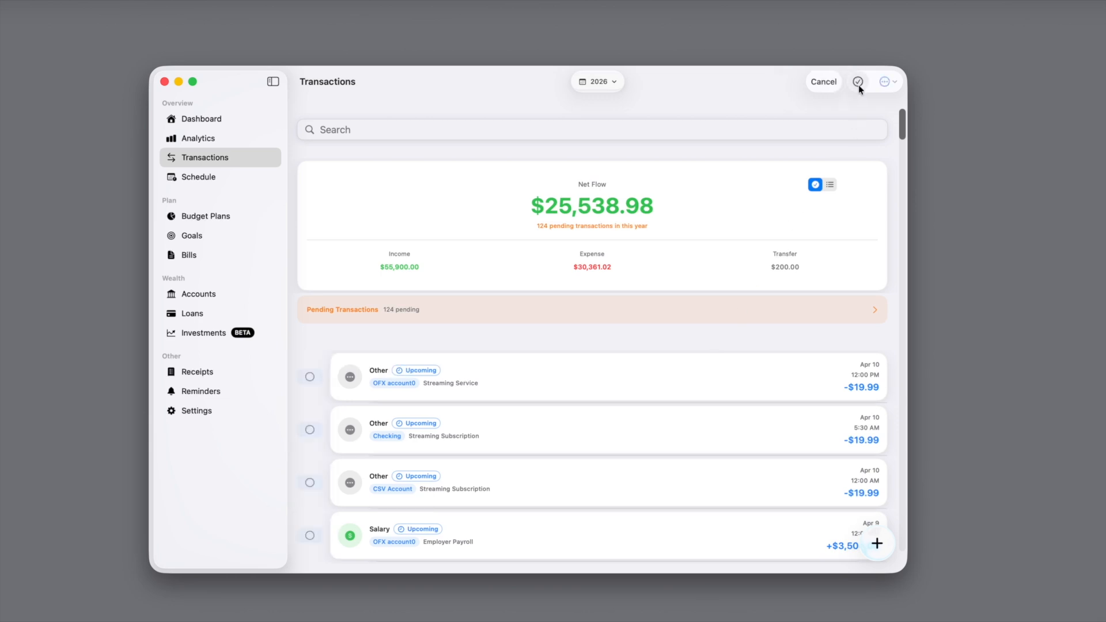
click(858, 83)
click(885, 81)
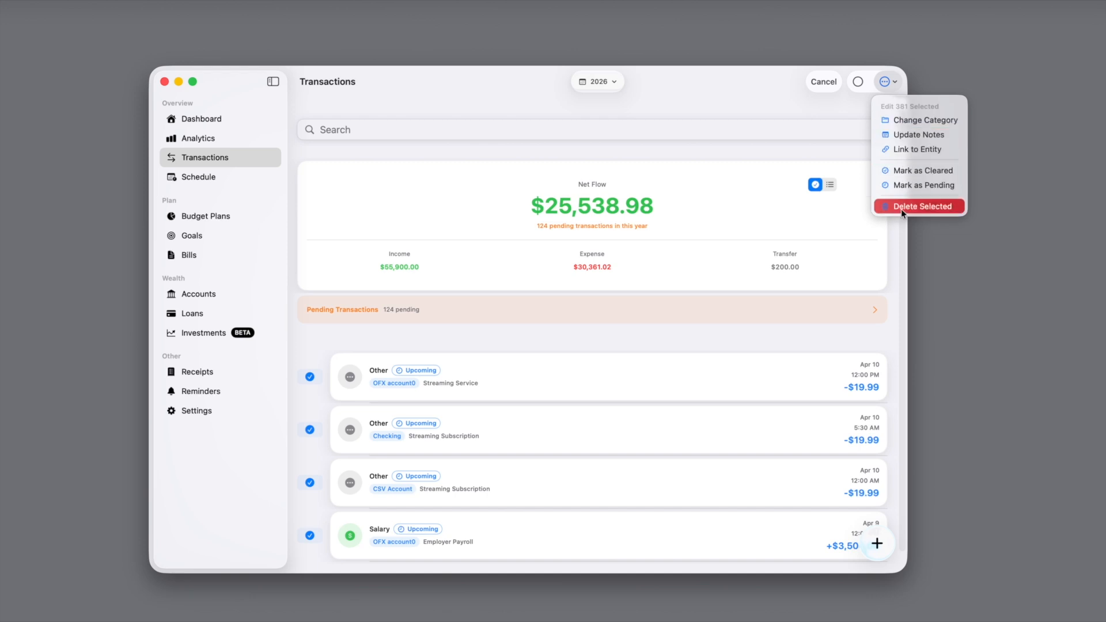
click(822, 84)
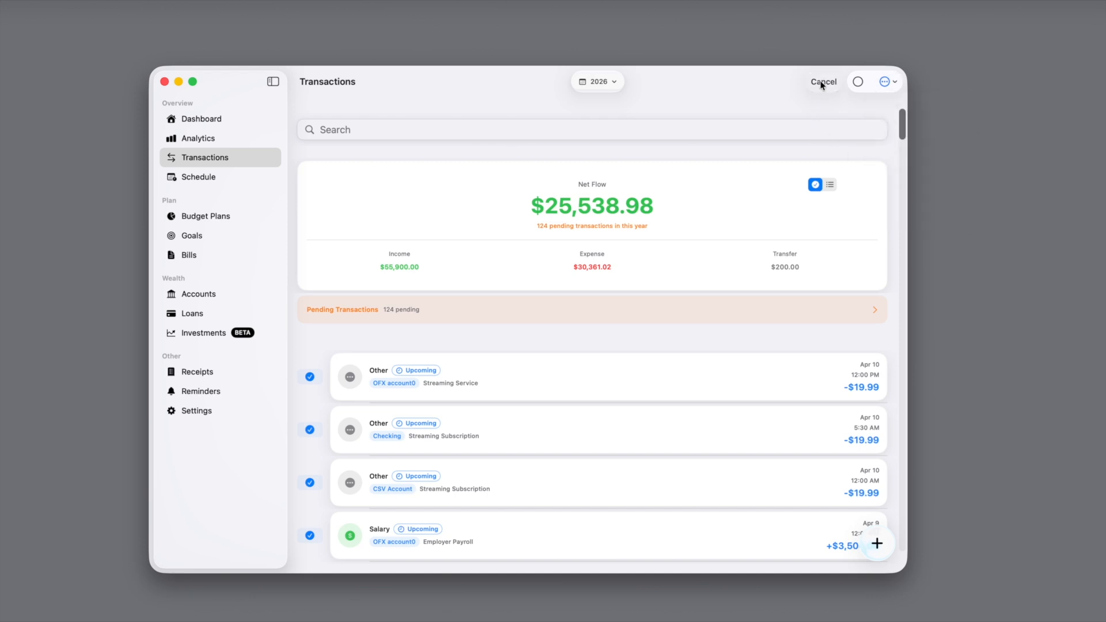
click(822, 83)
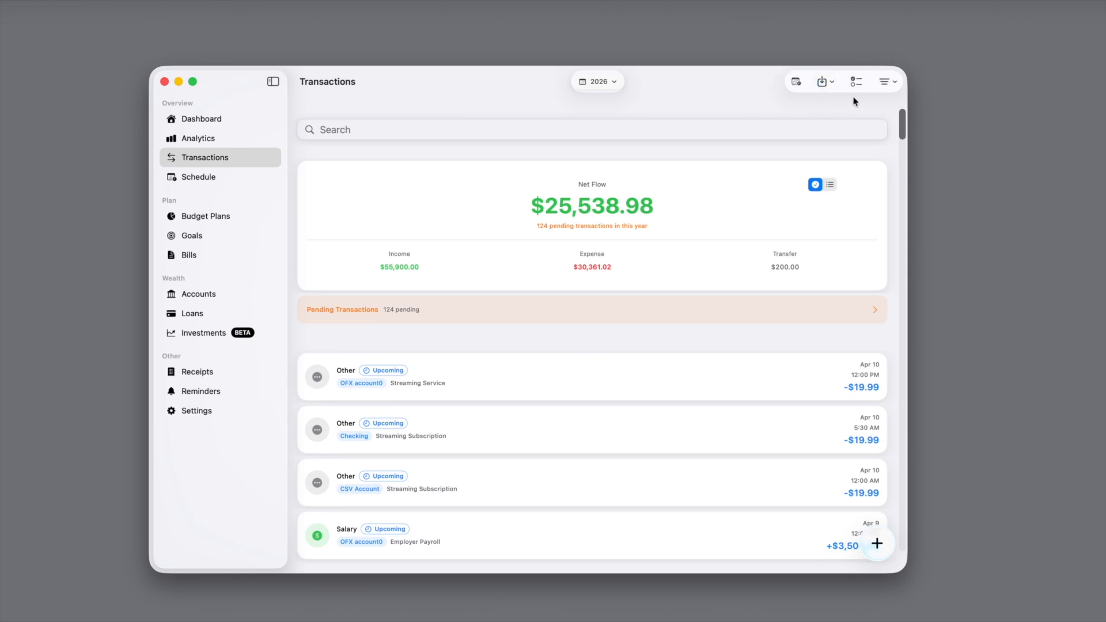
Look through the transaction list's filter, sort and grouping options without changing any
click(886, 83)
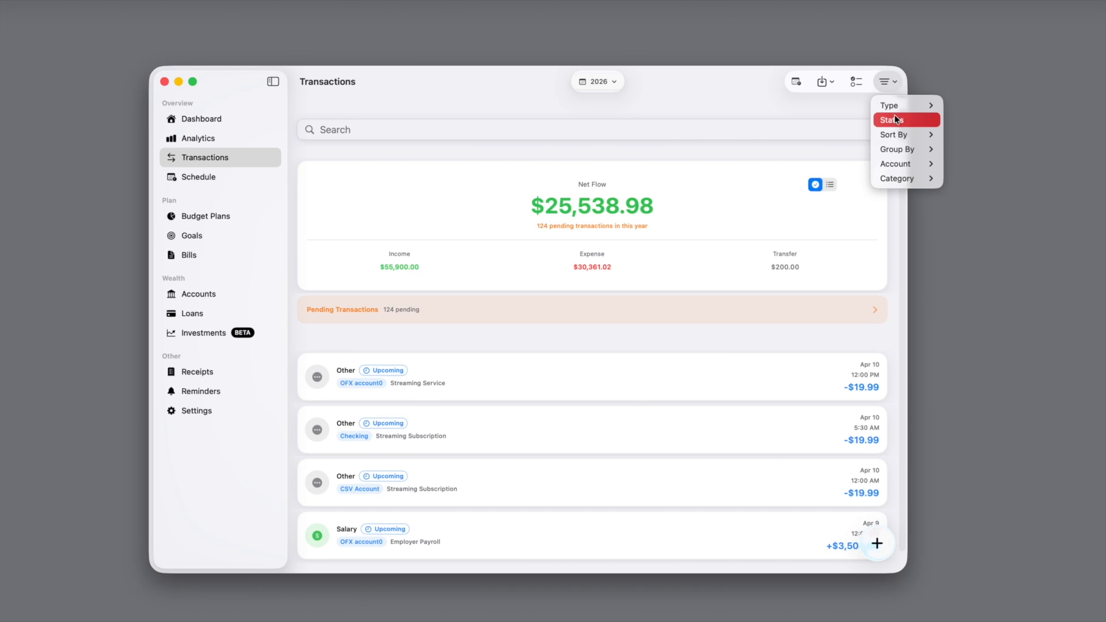
mouse_move(897, 135)
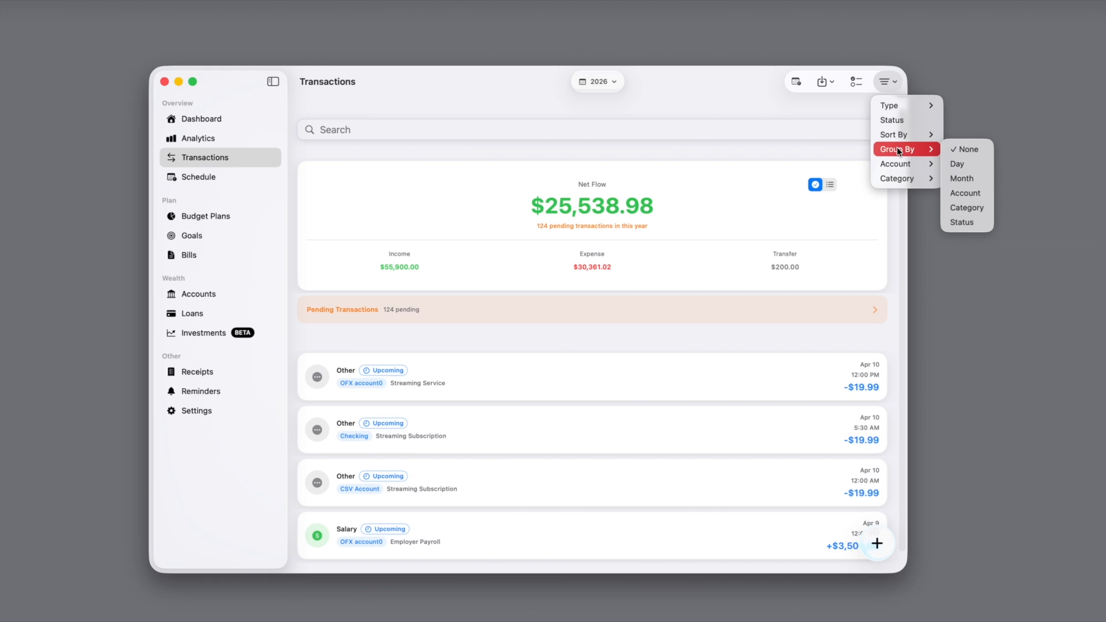
click(853, 155)
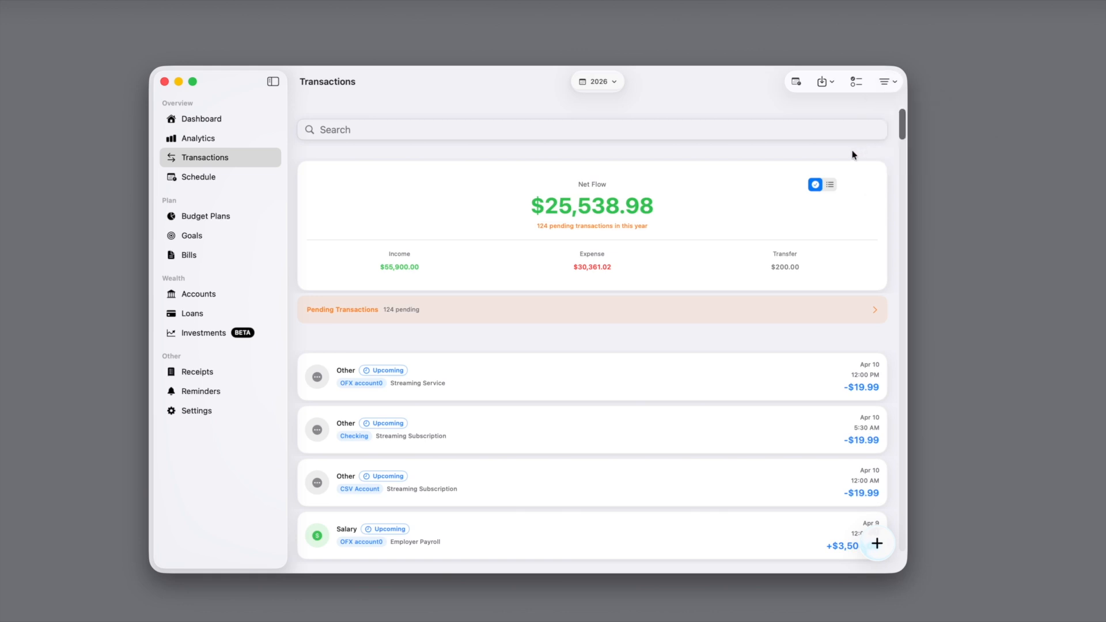
Start adding a new transaction and compare the Income and Transfer types, ending on Expense
click(878, 548)
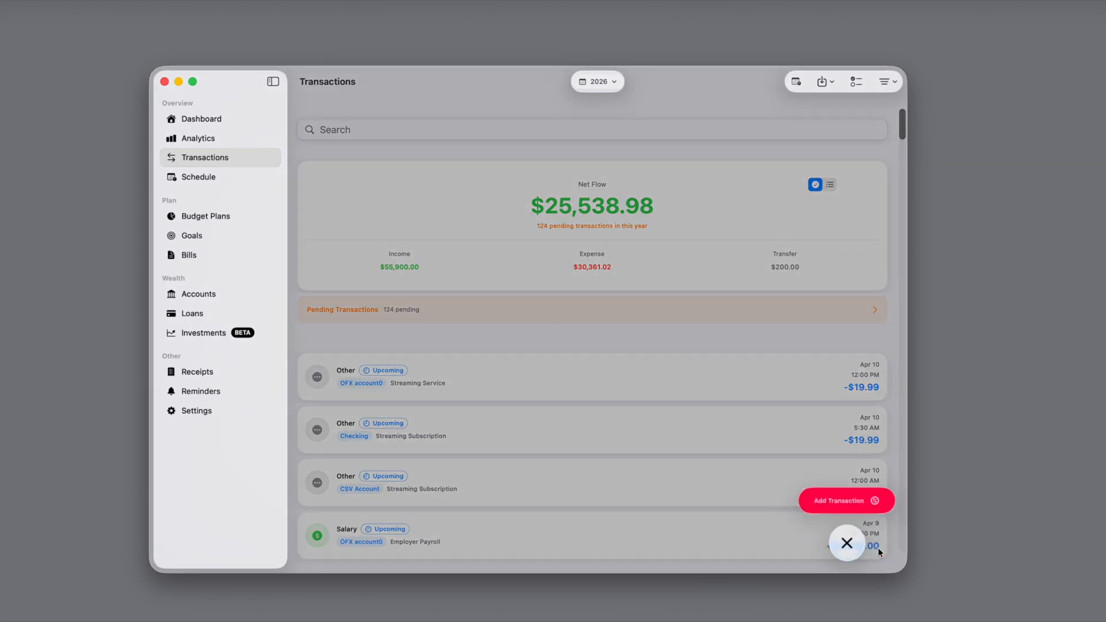
click(841, 501)
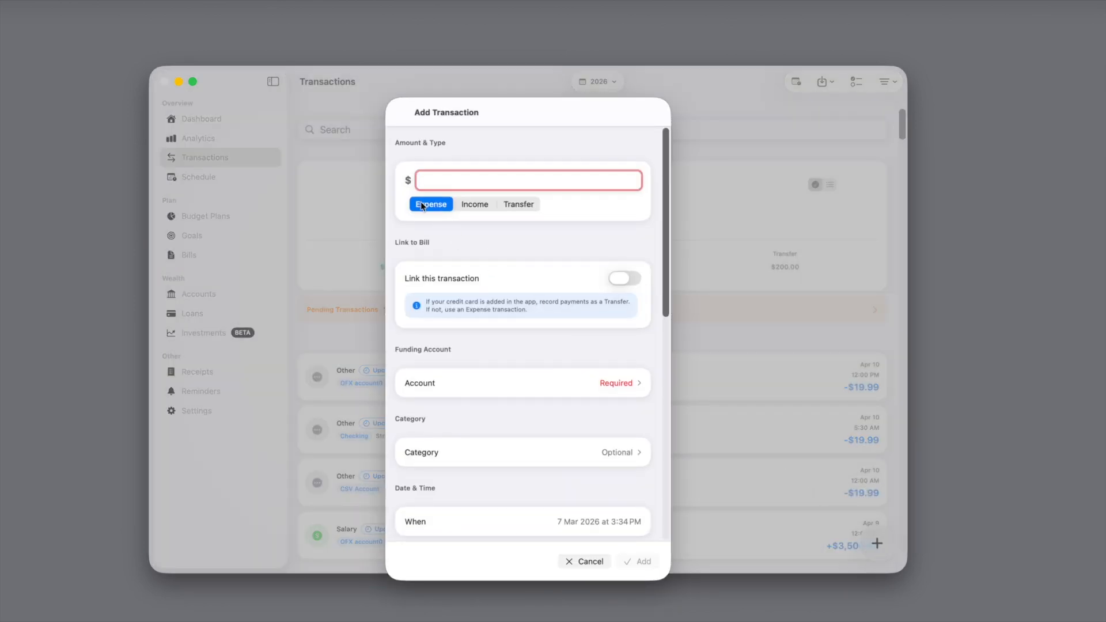
click(474, 205)
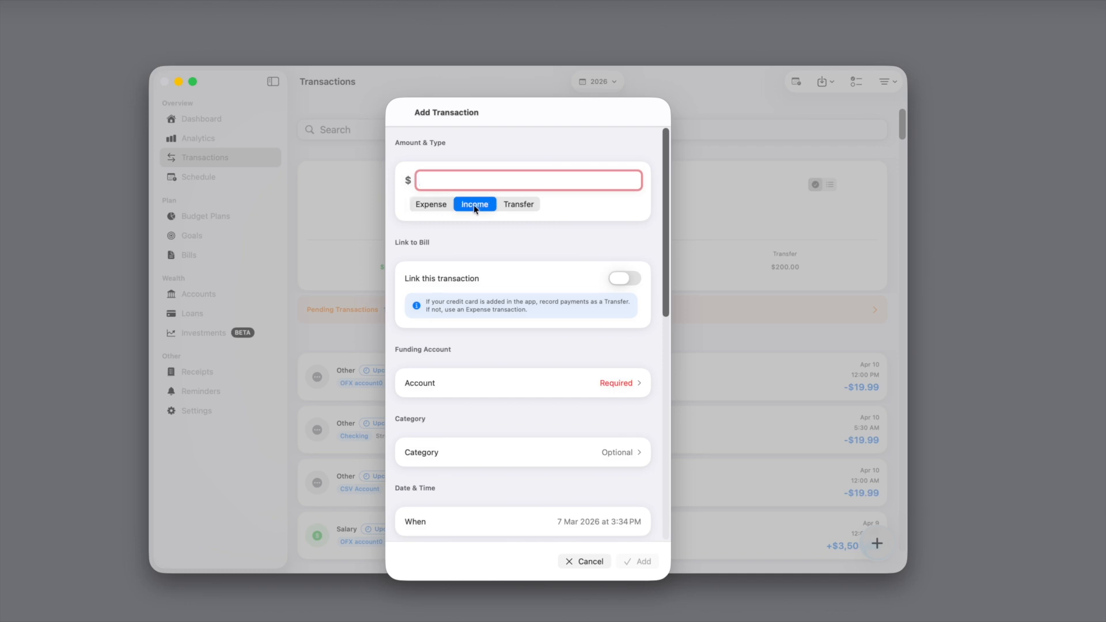
click(516, 208)
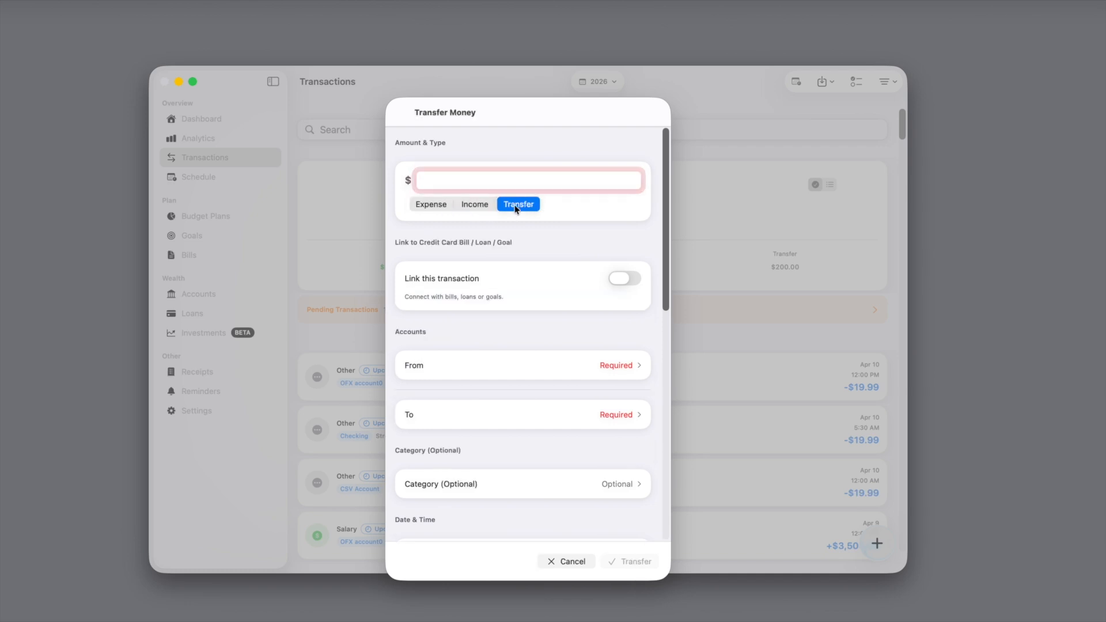
click(444, 205)
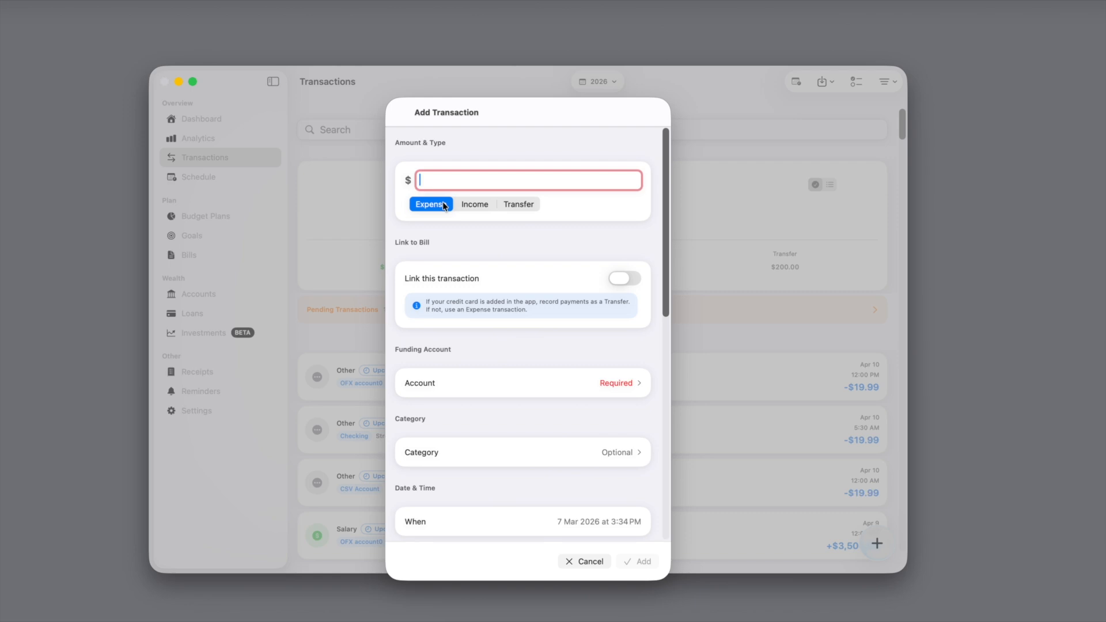
Examine the link options for an expense and for a transfer, leaving transaction linking switched off
click(617, 279)
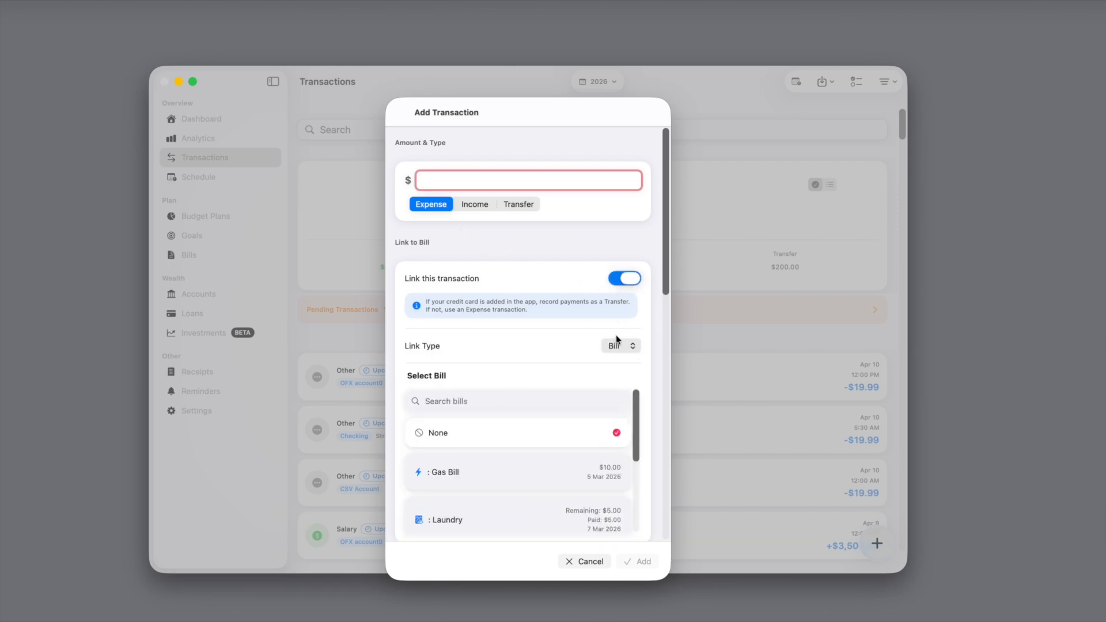
click(521, 204)
click(626, 279)
click(625, 280)
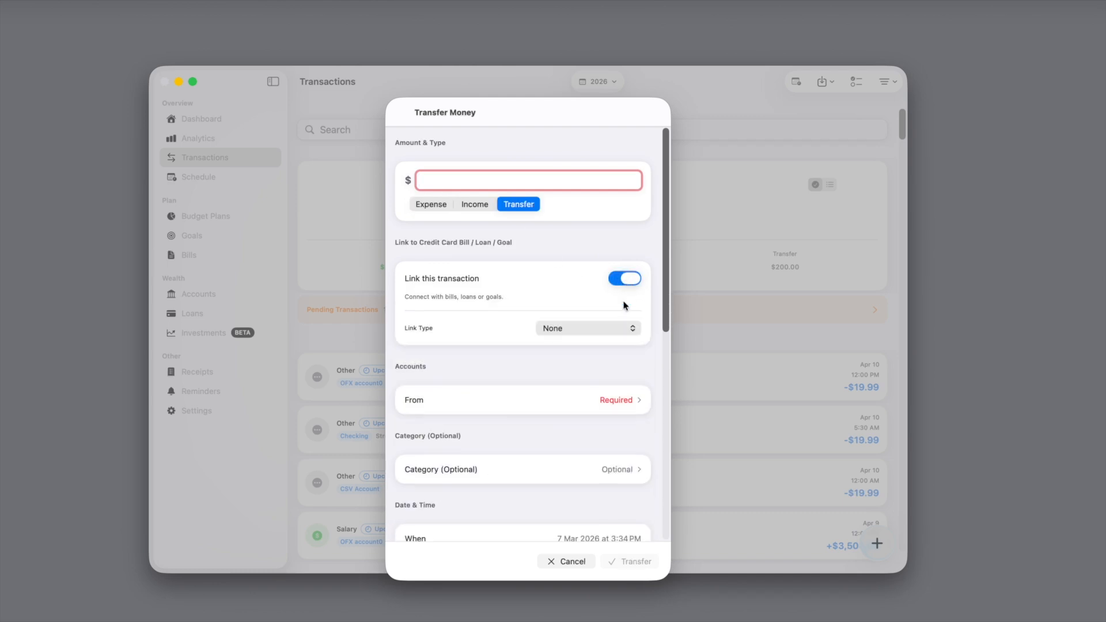
click(623, 329)
click(623, 281)
click(623, 280)
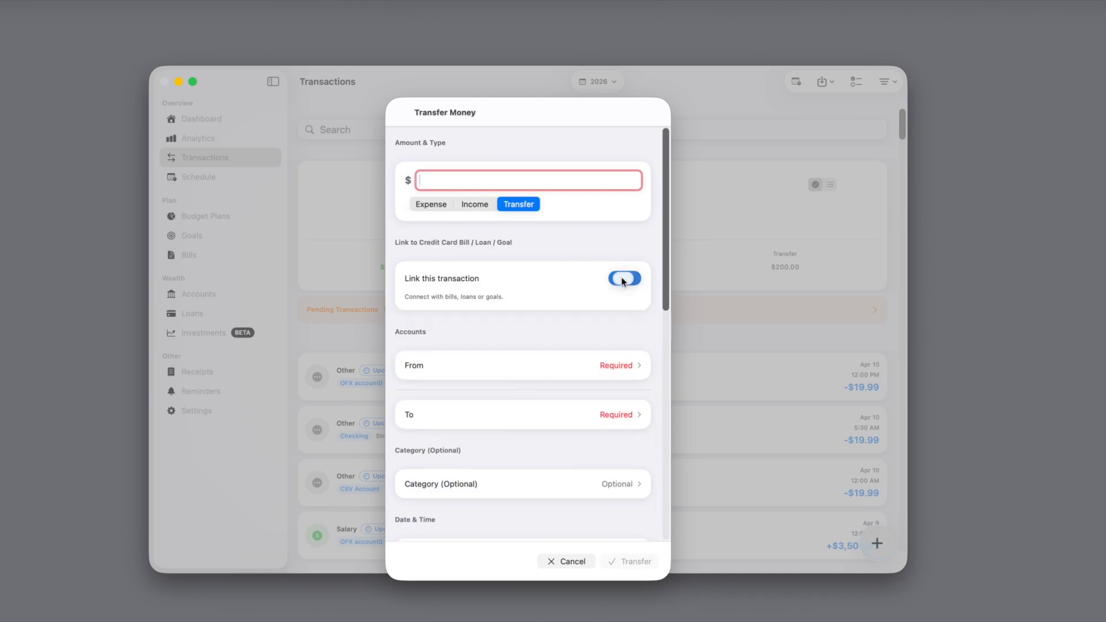
Return the new transaction to Expense, look through the funding accounts without choosing one, and set the category to Utilities
click(426, 207)
click(612, 383)
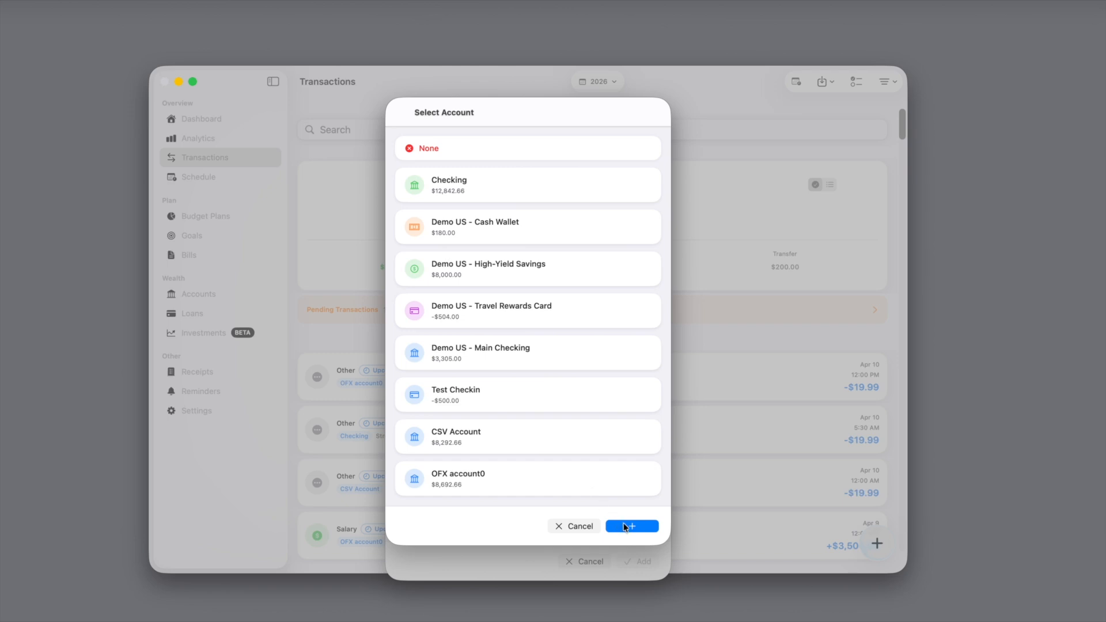
click(581, 526)
click(609, 458)
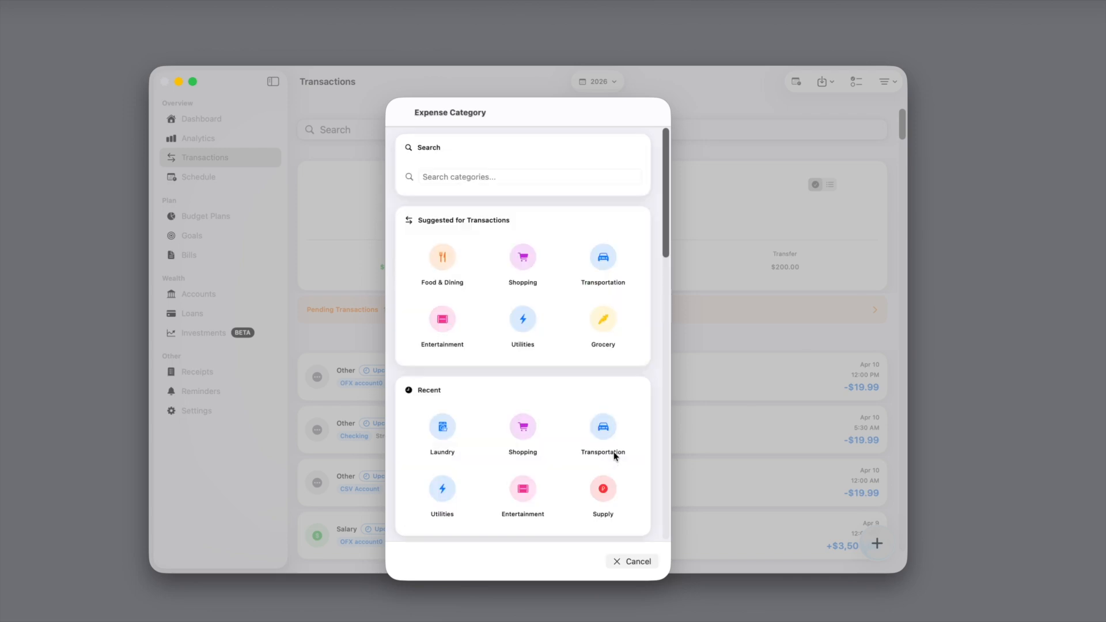
click(519, 314)
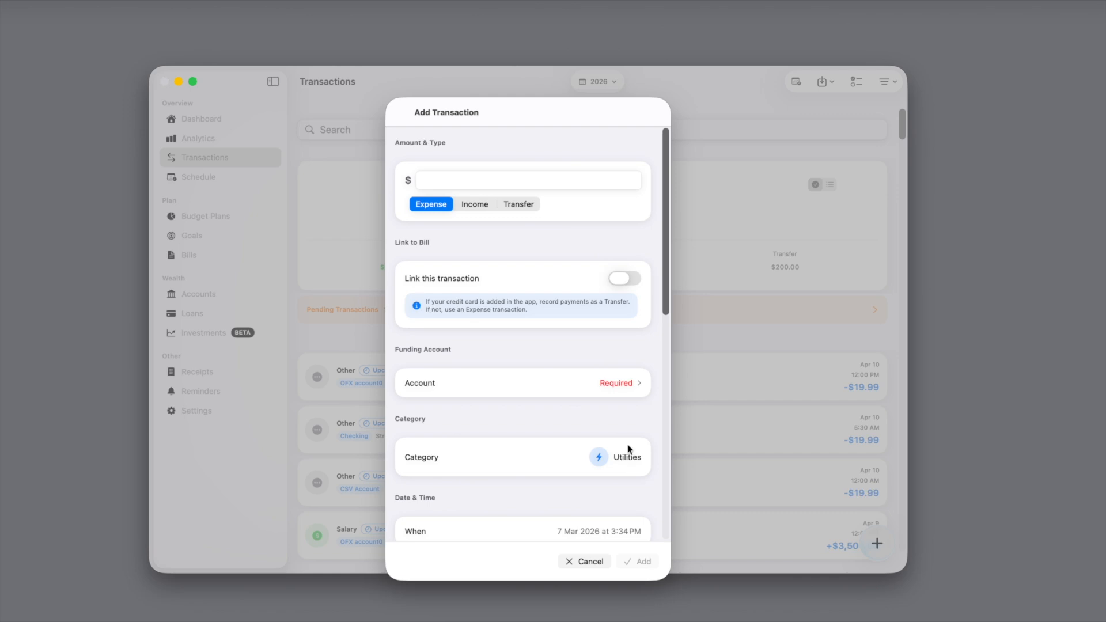
Pick 7 Mar 2026 as the transaction date and look over the status and recurring settings
drag(667, 306, 658, 393)
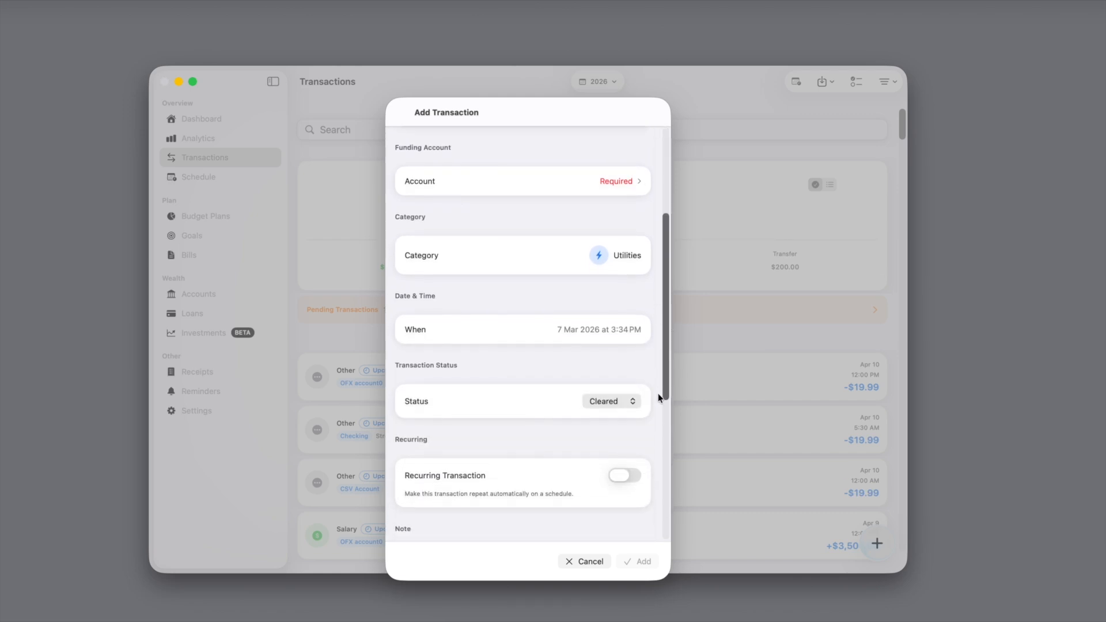
scroll(658, 393, down, 3)
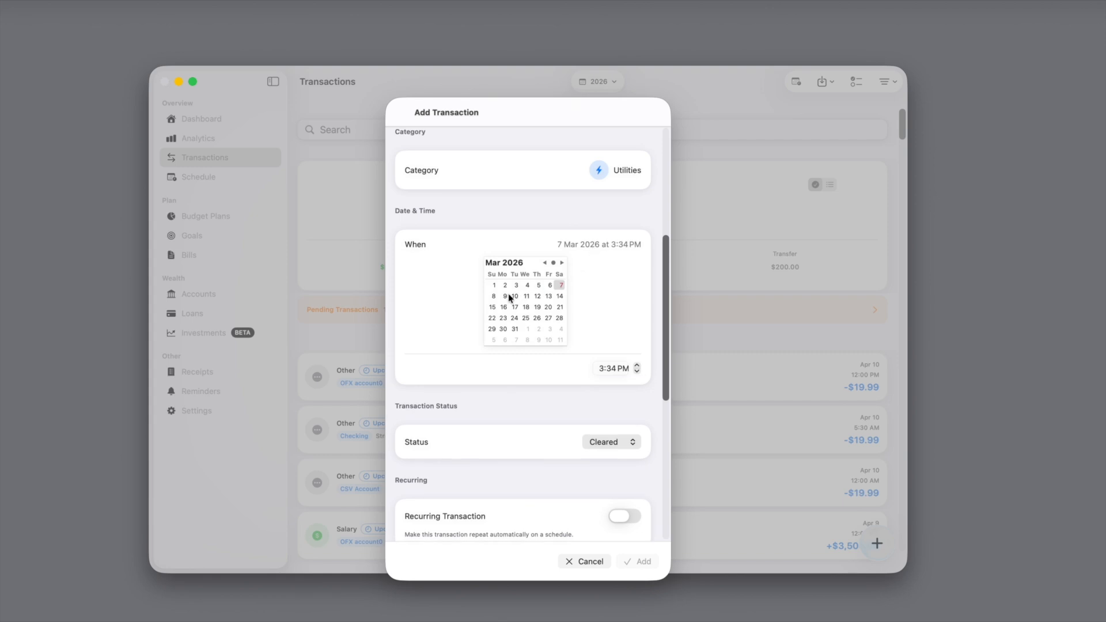
click(559, 286)
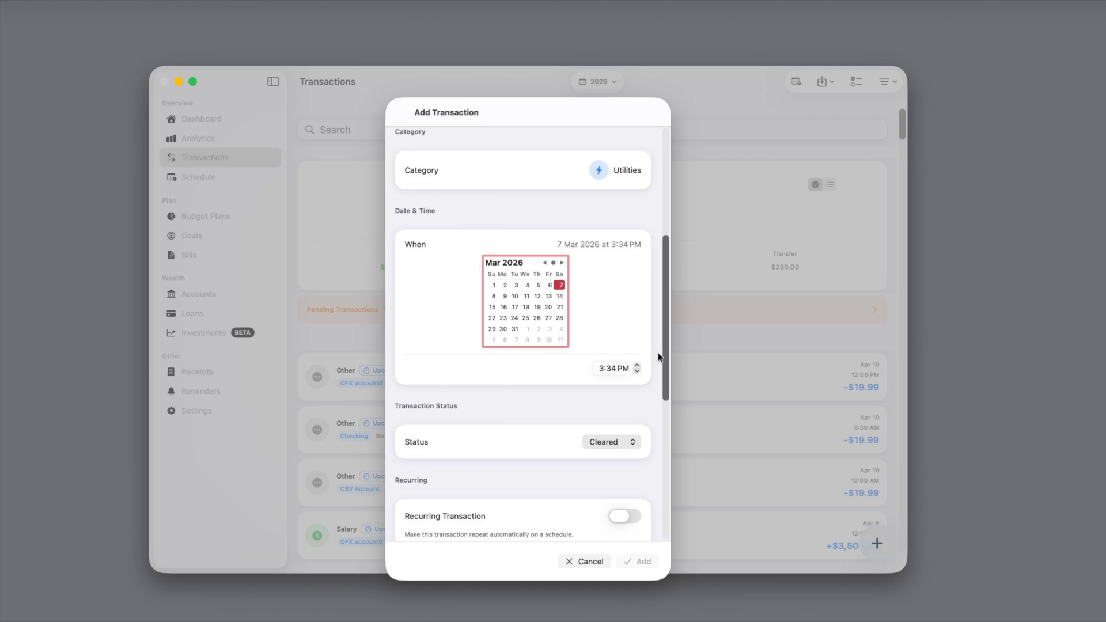
scroll(660, 369, down, 3)
scroll(661, 380, down, 1)
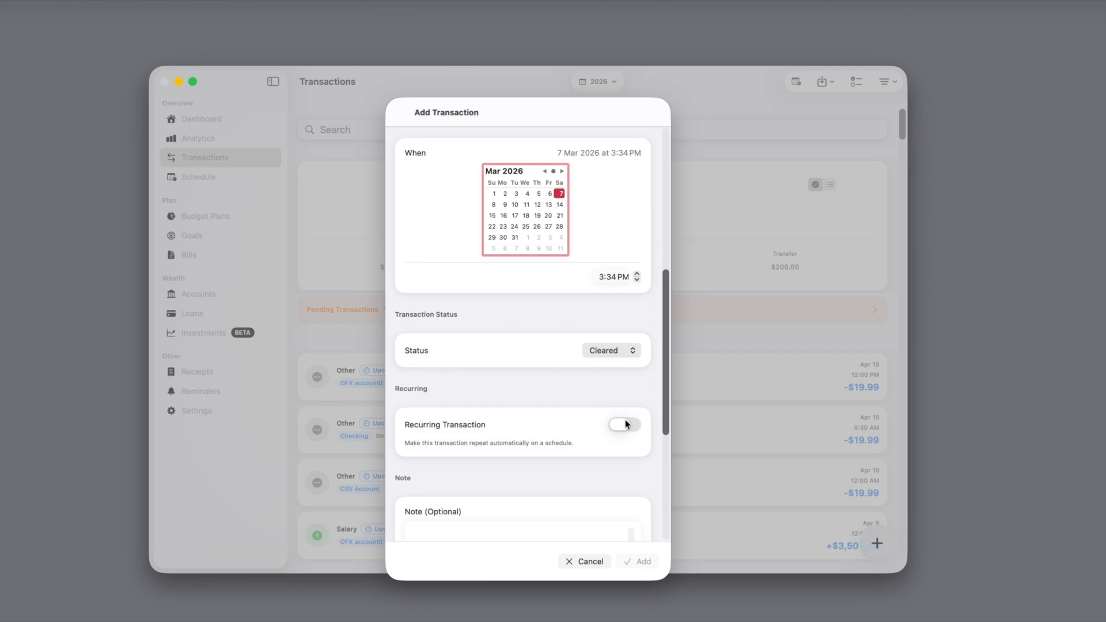
scroll(663, 403, down, 2)
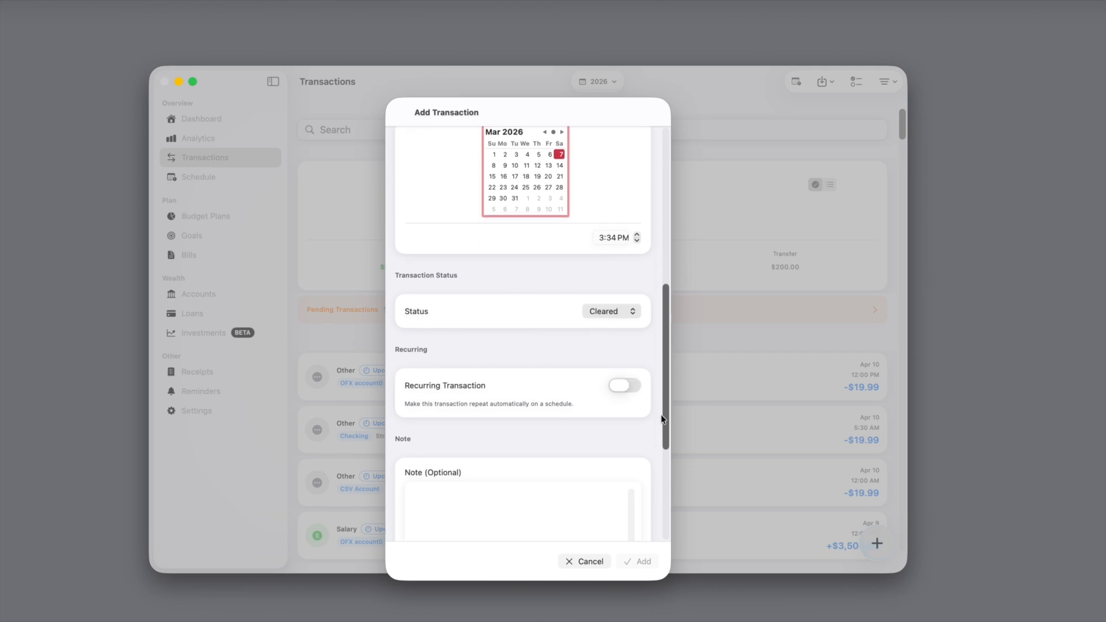
Make the transaction recurring with a Monthly frequency, review the remaining fields, and leave the form without creating it
click(627, 375)
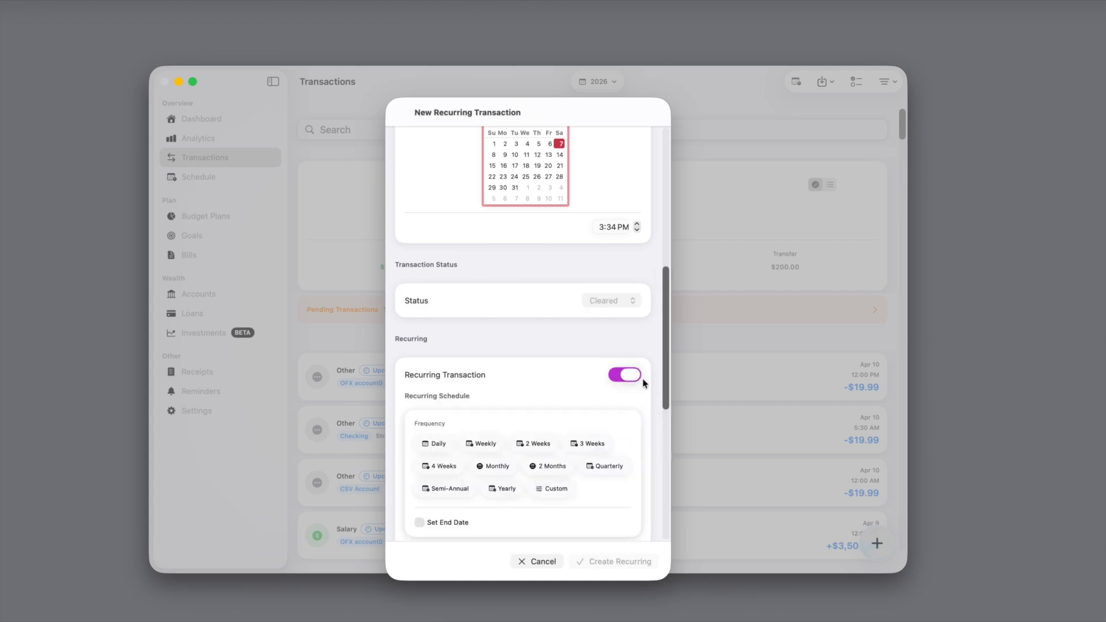
drag(666, 379, 661, 434)
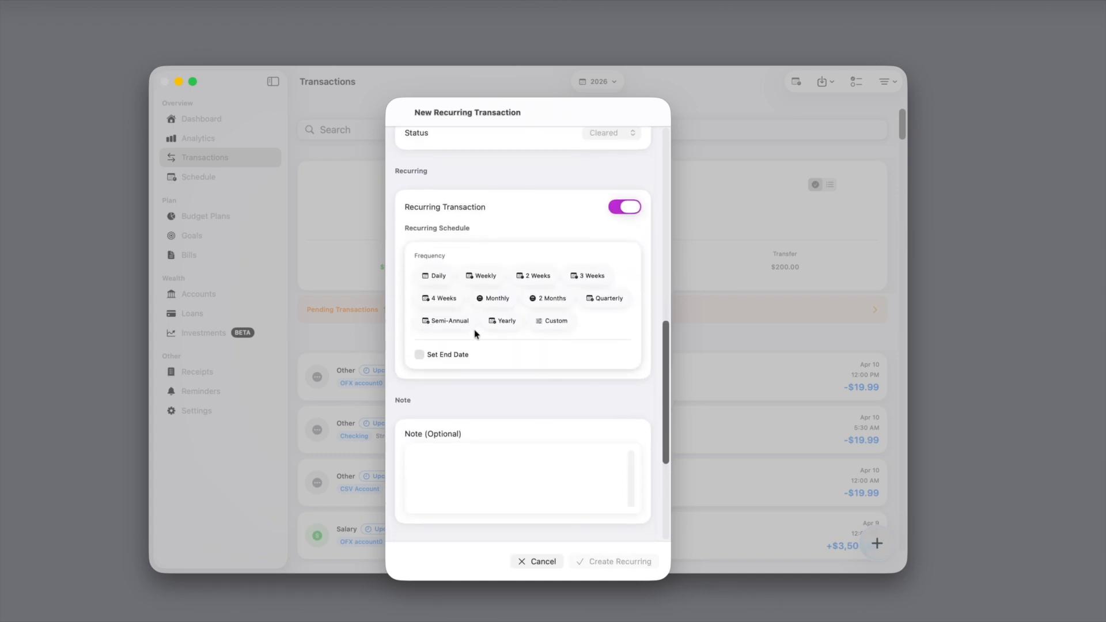
click(496, 302)
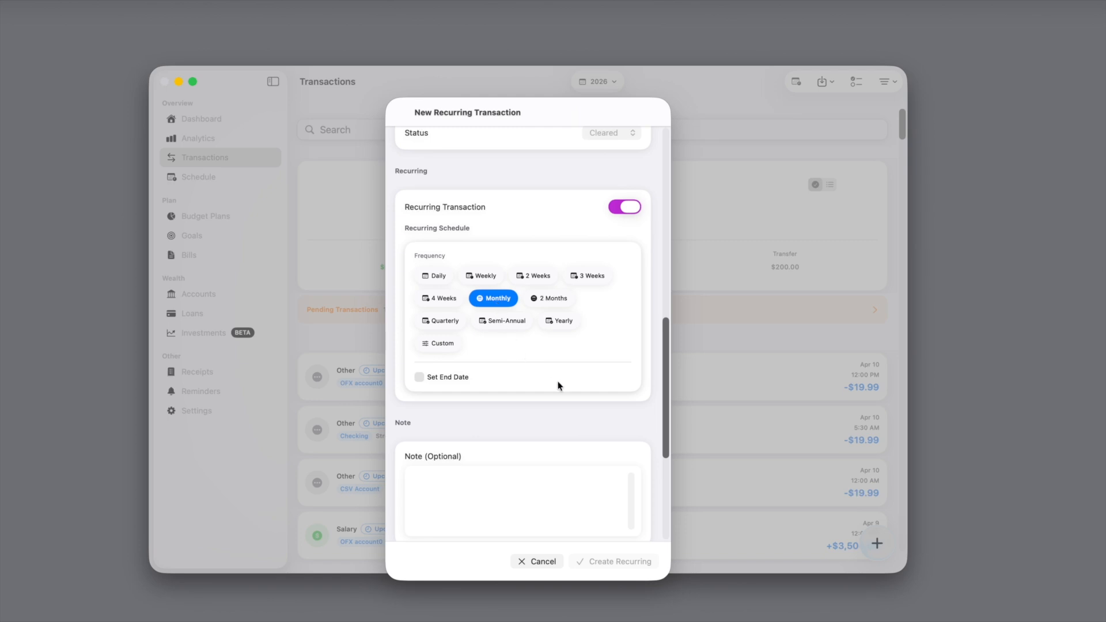
scroll(663, 393, down, 1)
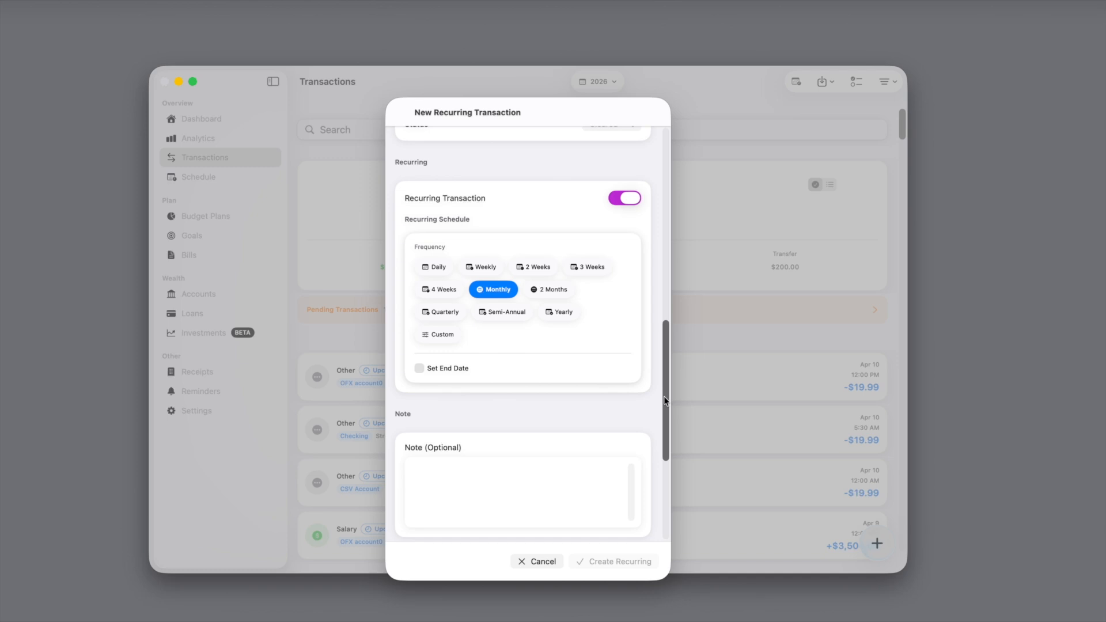
scroll(666, 401, down, 5)
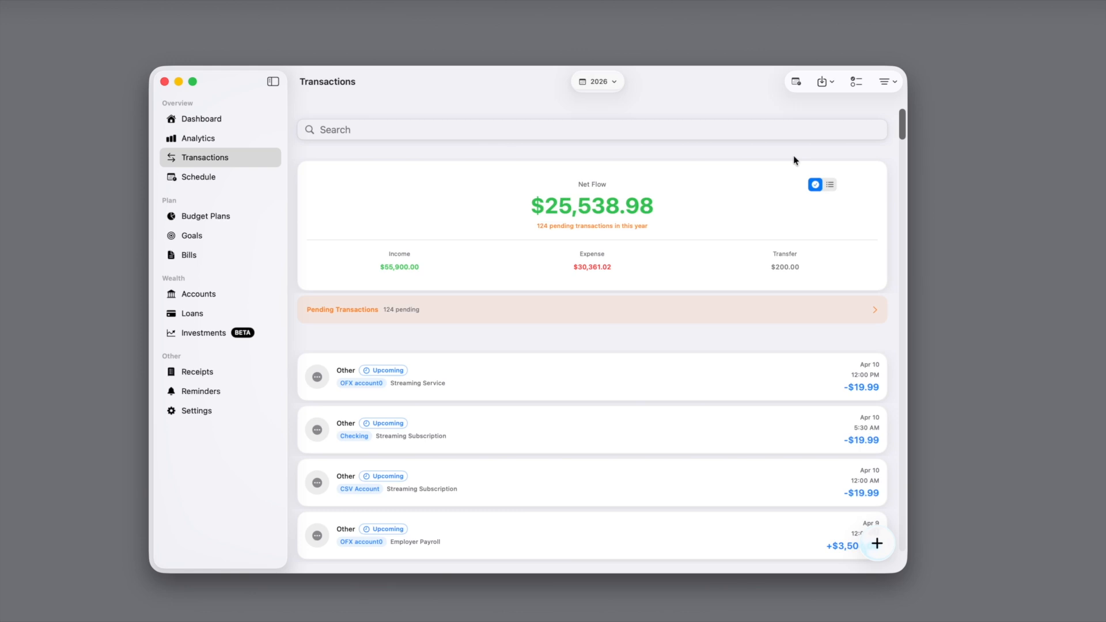
Search the transactions for "payroll" and change the category of all matching transactions to Salary
click(788, 133)
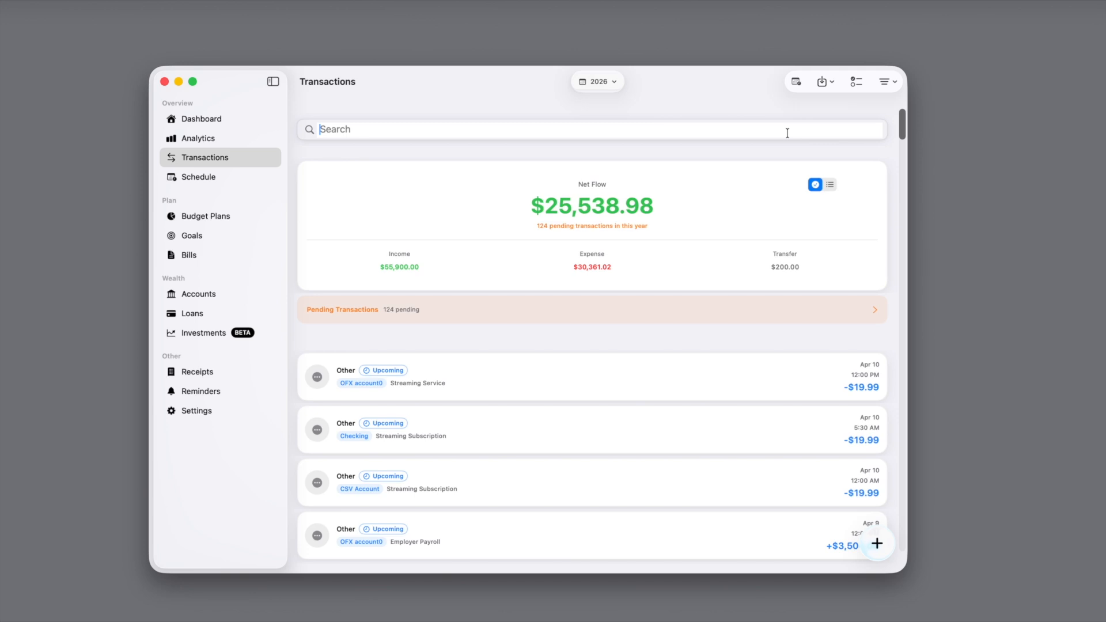
text(payroll)
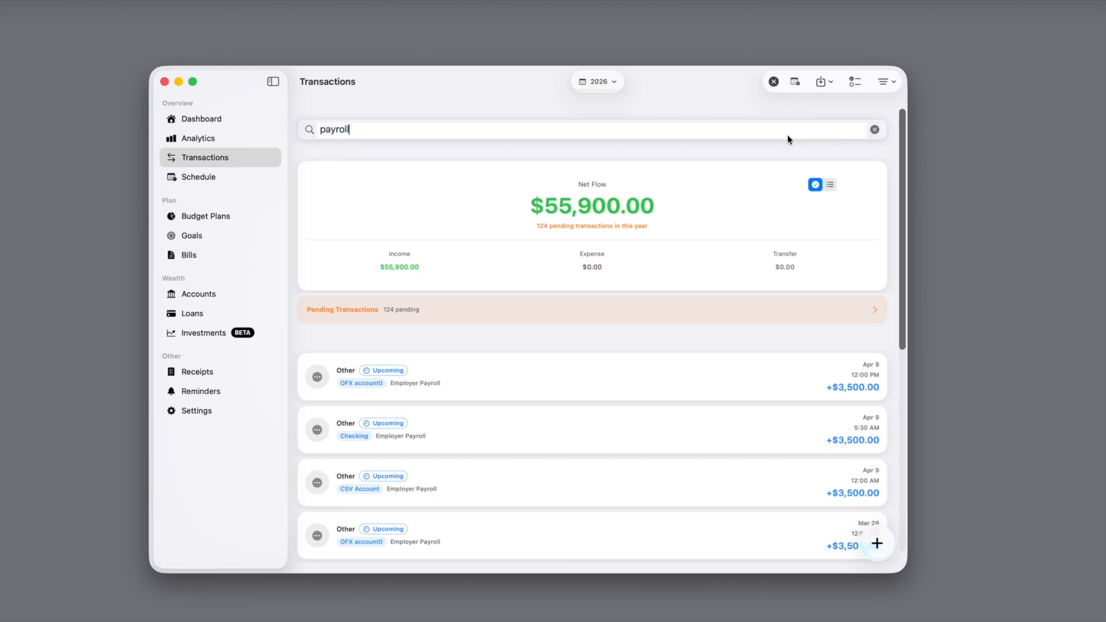
click(855, 81)
click(858, 81)
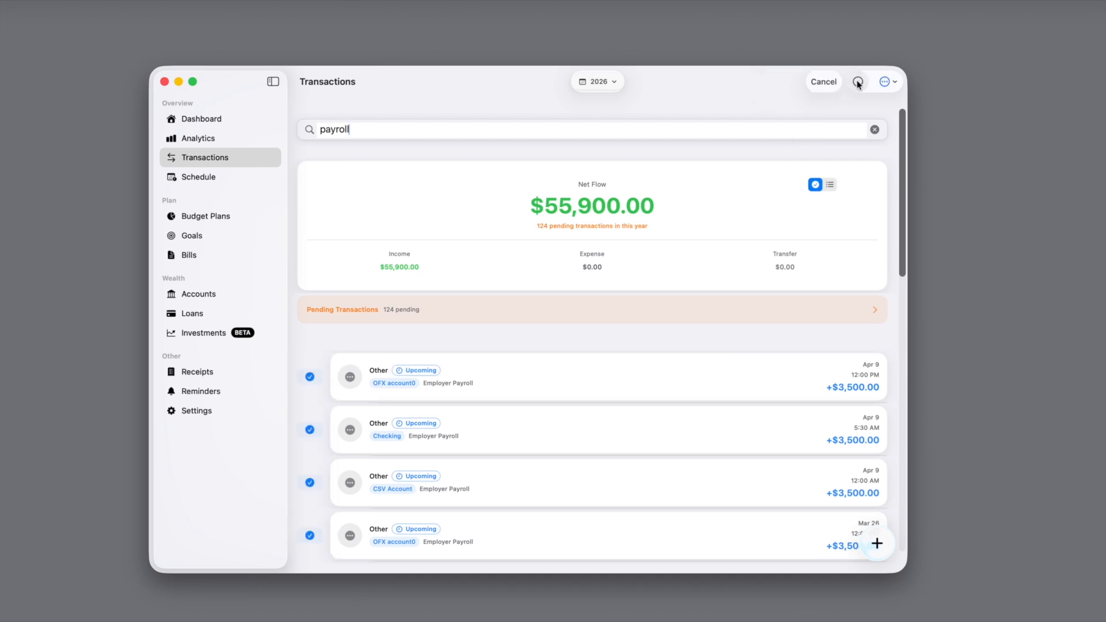
click(887, 81)
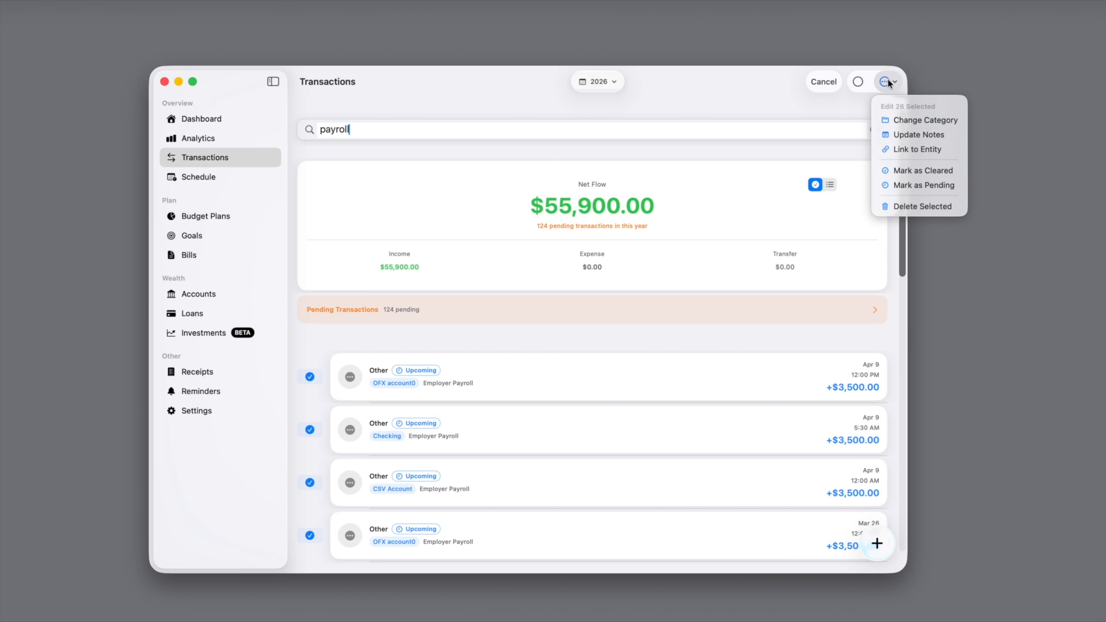
click(898, 120)
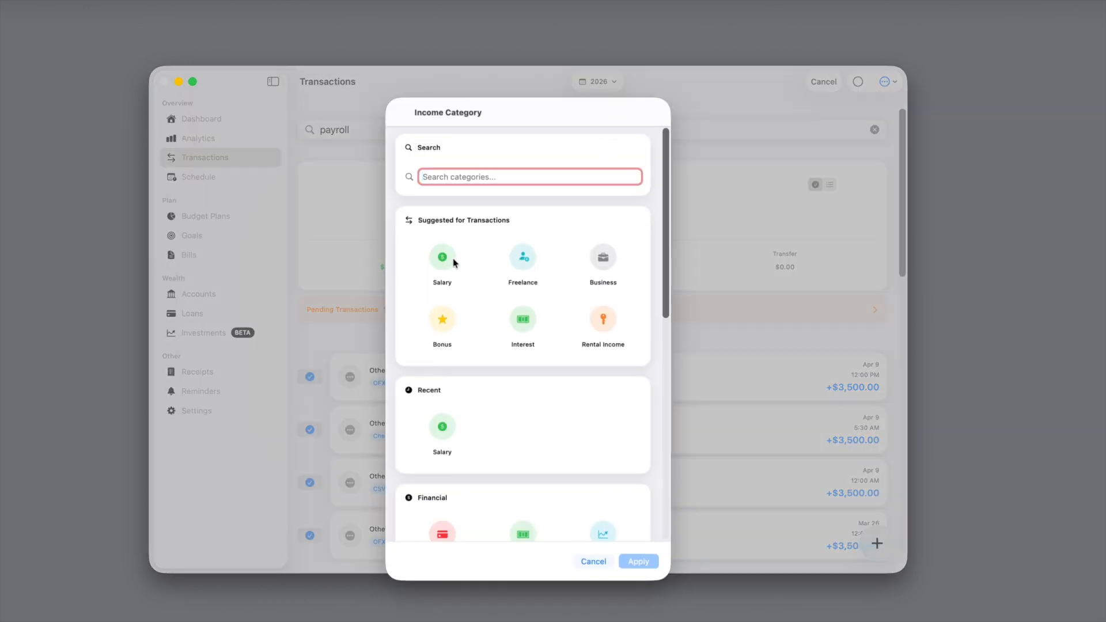
click(451, 259)
click(638, 561)
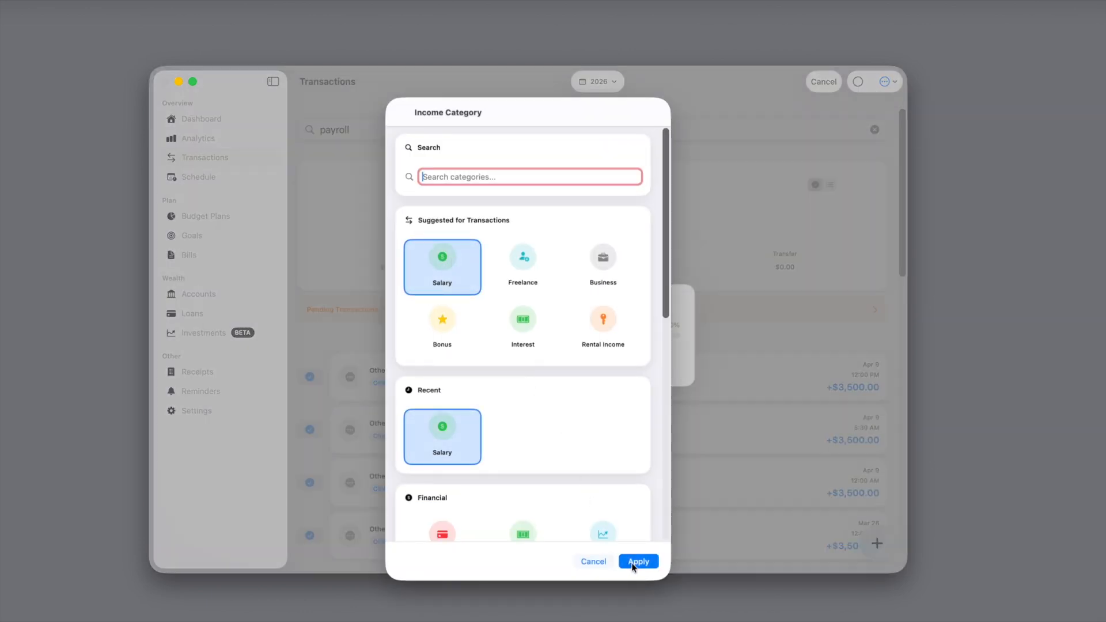
Search the transactions for "amazon" and change the category of all matching transactions to Shopping
text(amazon)
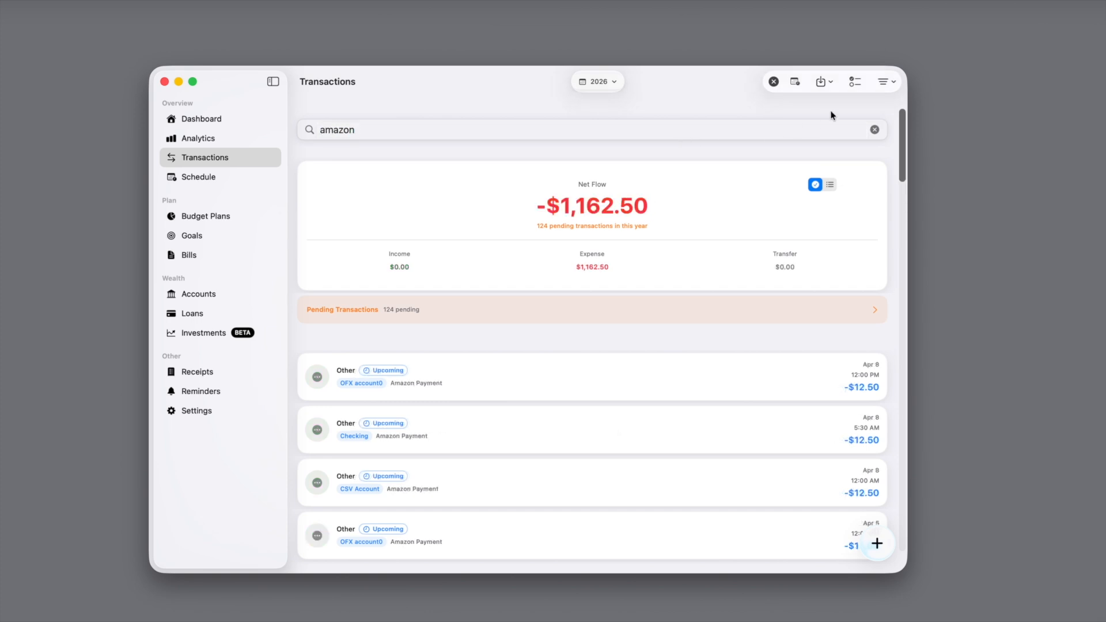
click(855, 81)
click(860, 83)
click(887, 82)
click(898, 118)
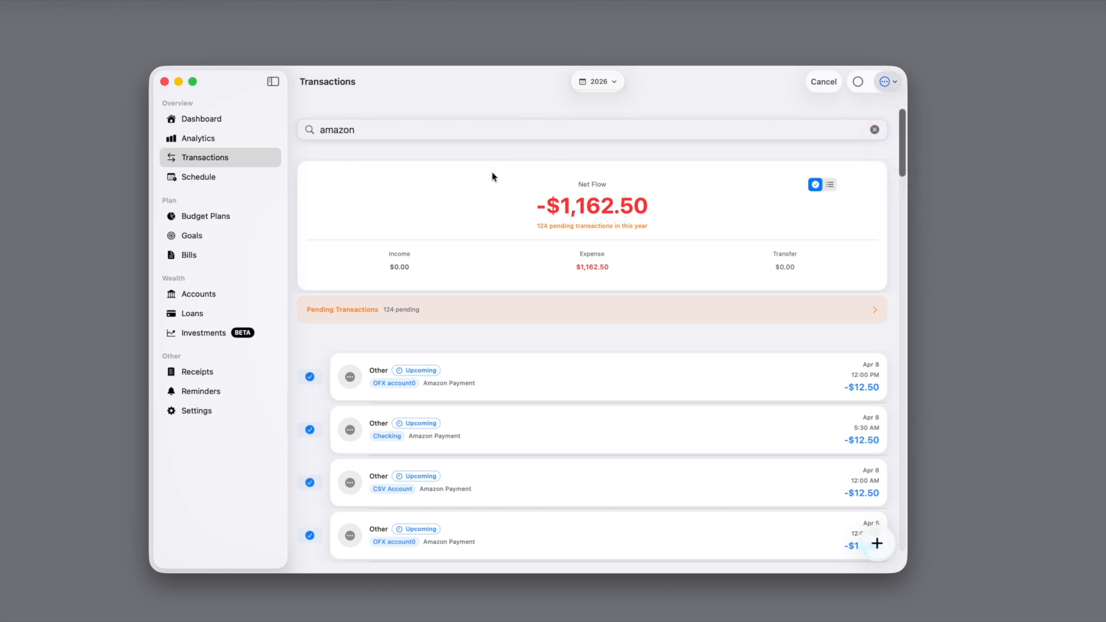
click(519, 268)
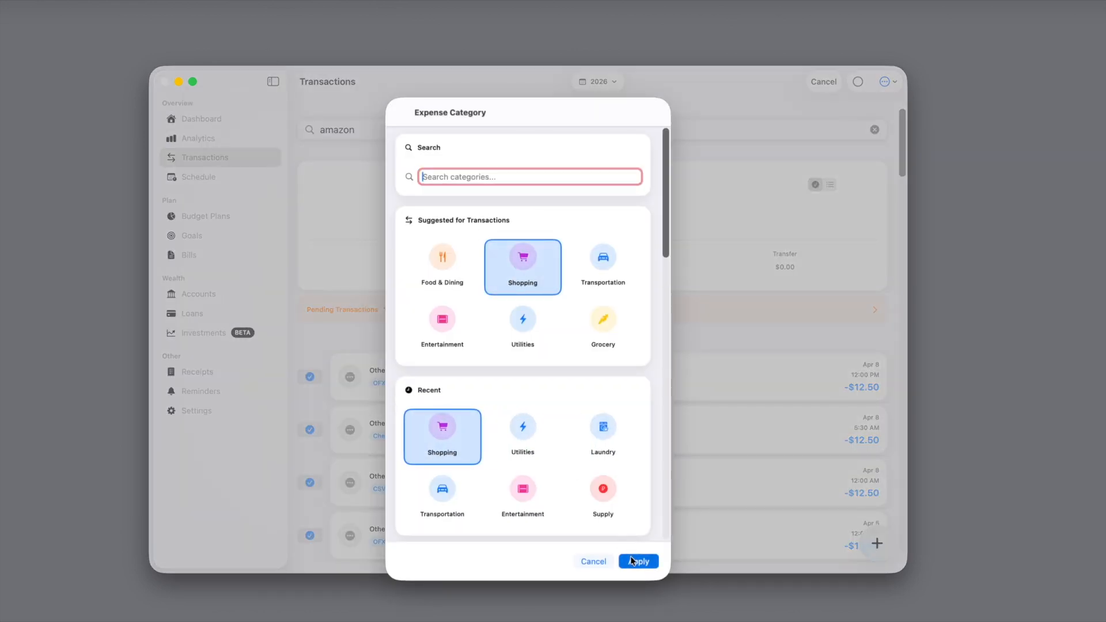
click(633, 561)
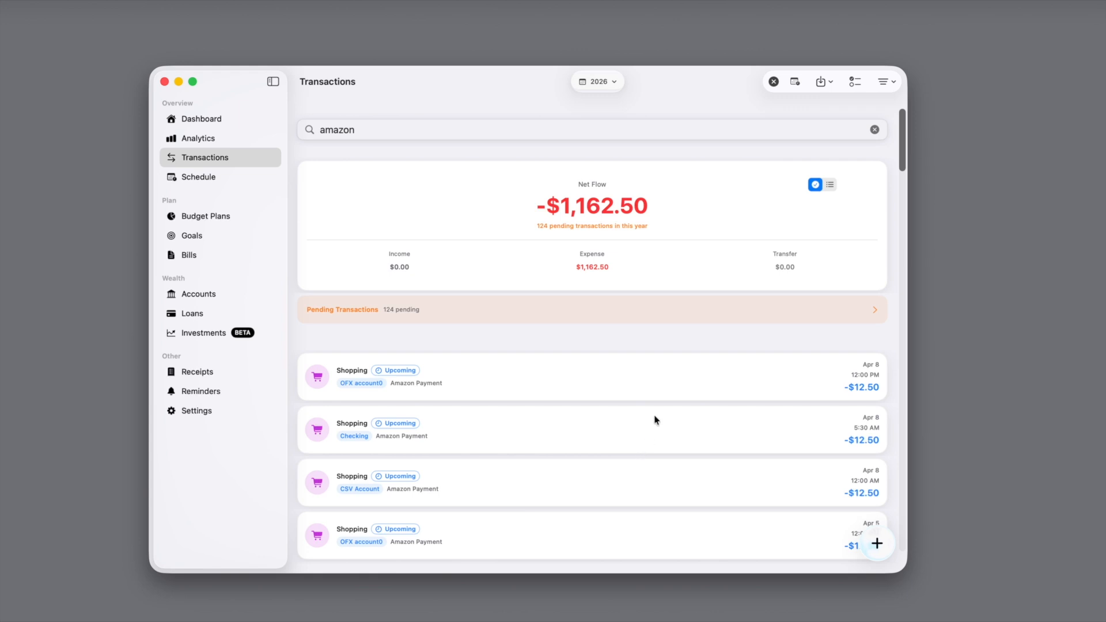
Go to Investments and open the Demo US - Brokerage Cash account
click(223, 334)
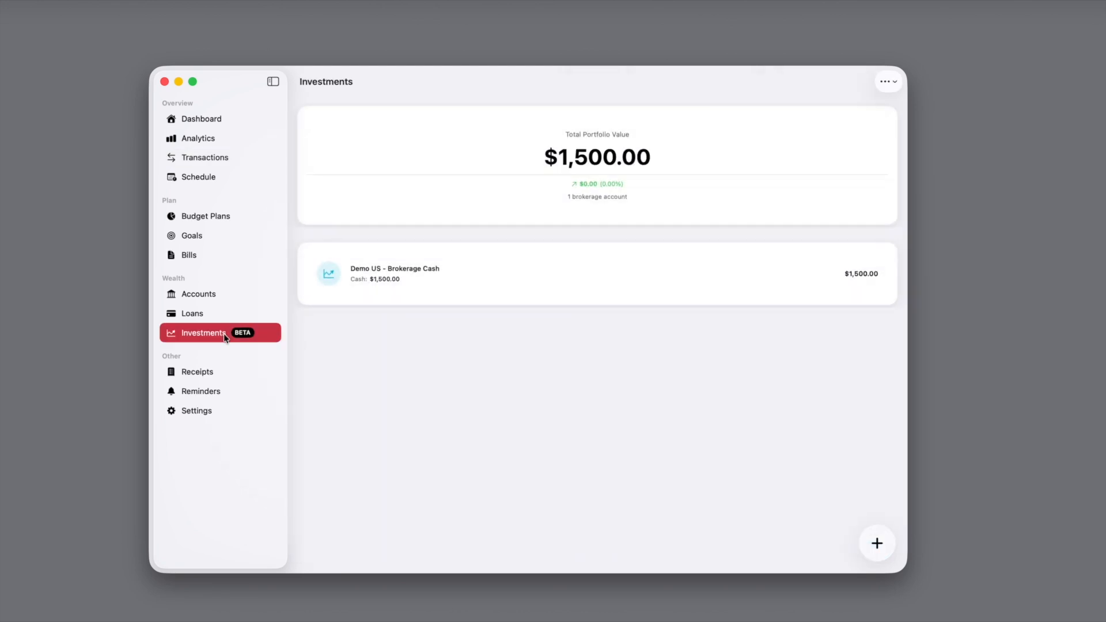
click(531, 287)
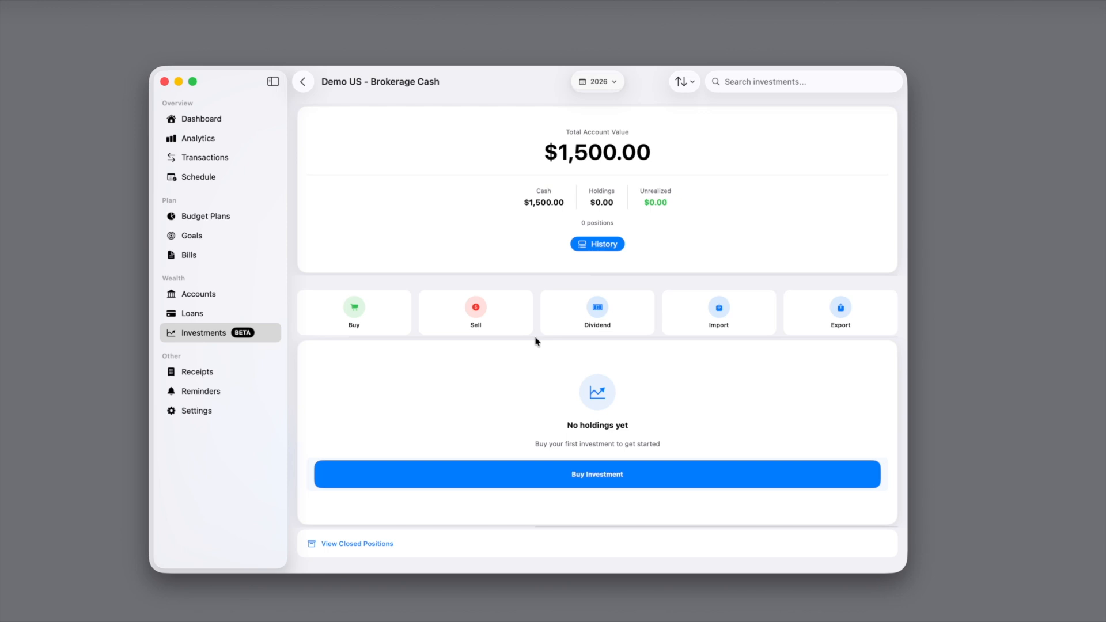